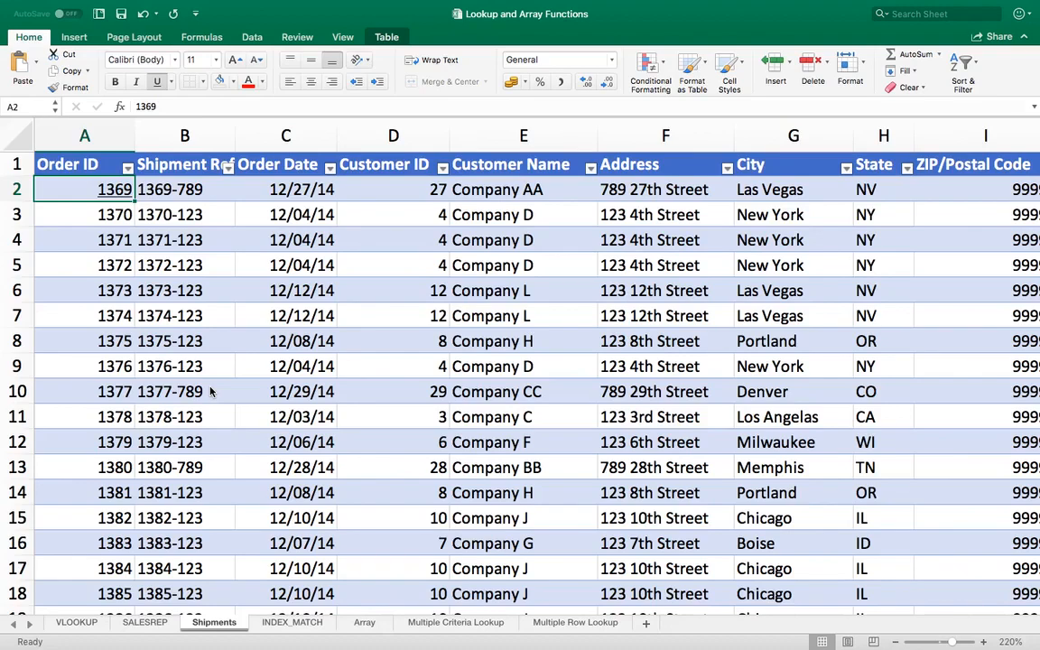
# Examine the Order ID and Shipment Ref entries in the first rows of the Shipments table.
pyautogui.press('Tab')
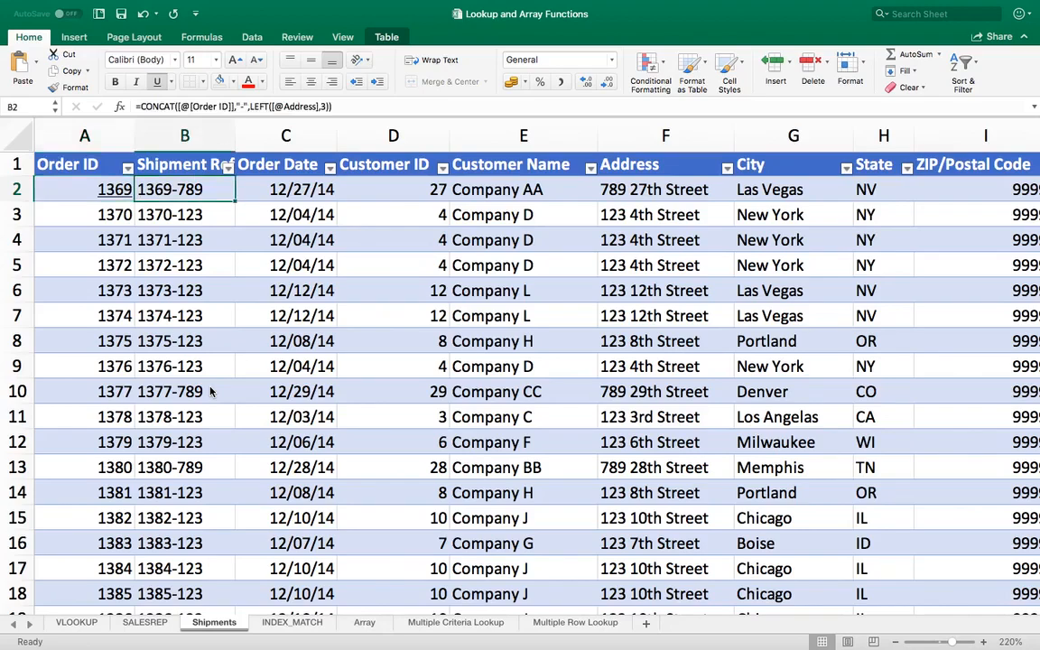
pyautogui.press('Return')
pyautogui.press('Up')
pyautogui.press('Up')
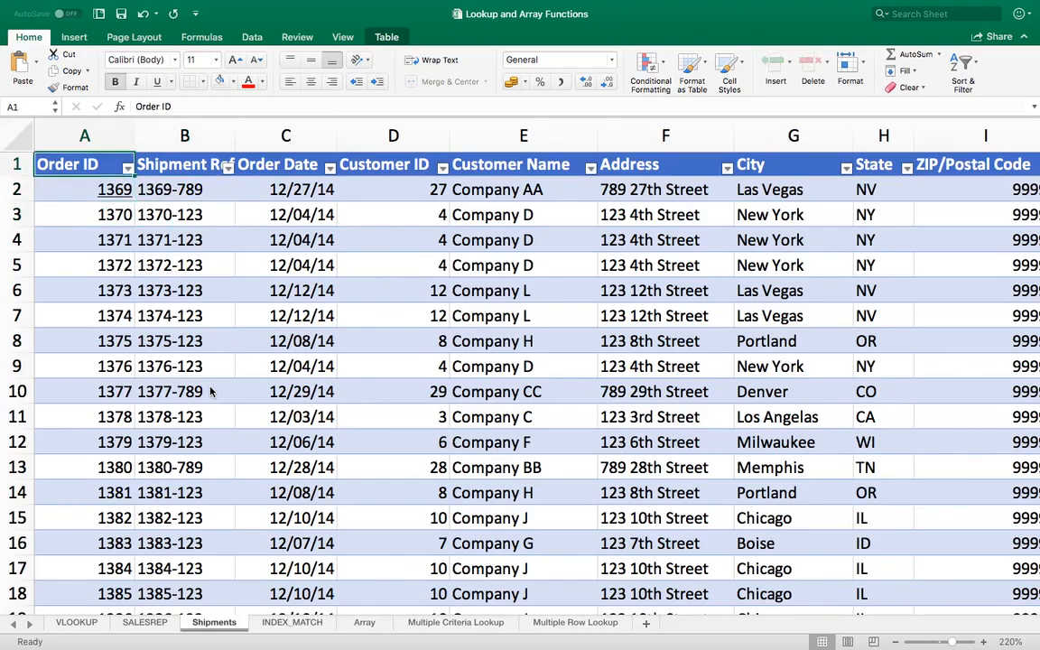
pyautogui.press('Right')
pyautogui.press('Down')
pyautogui.press('Left')
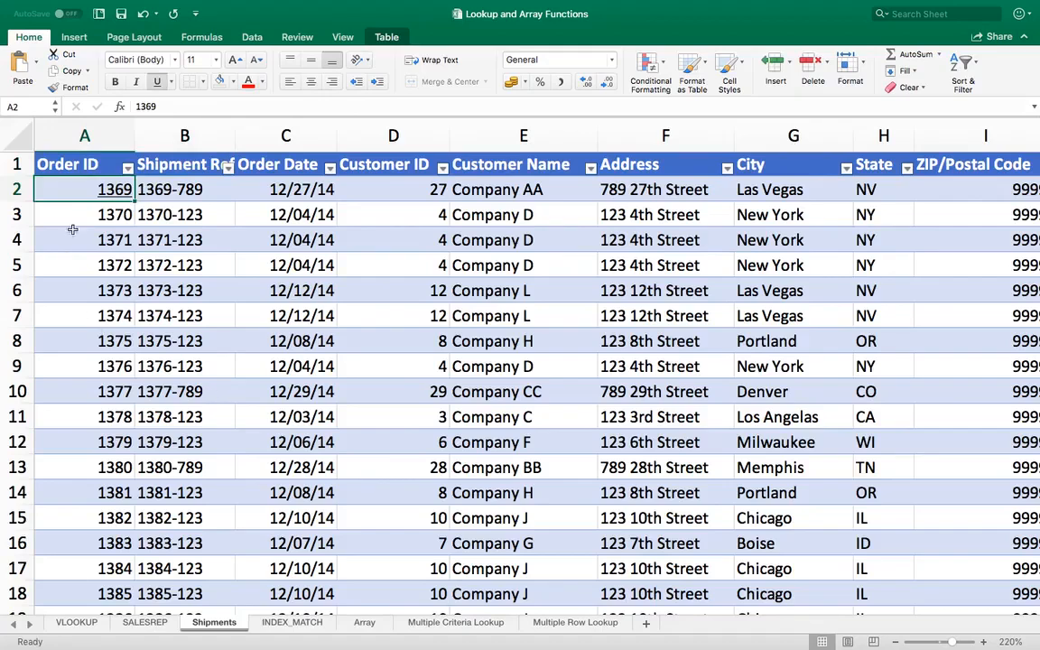
pyautogui.click(156, 190)
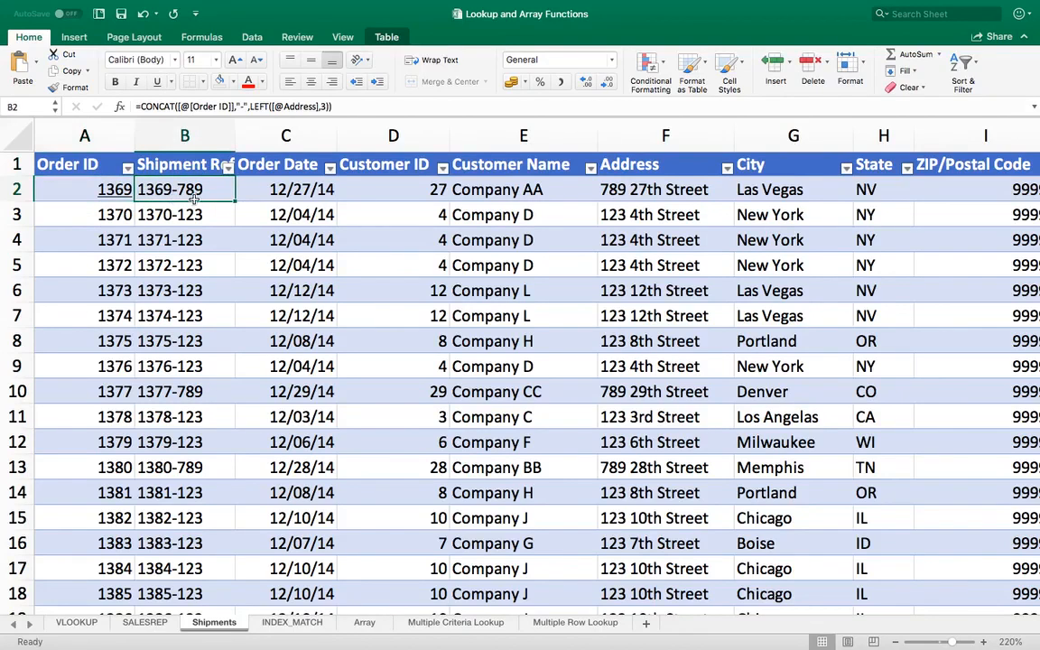
# Look through the Shipments table's columns across row 2 and return to the first Order ID.
pyautogui.press('Right')
pyautogui.press('Right')
pyautogui.press('Right')
pyautogui.press('Right')
pyautogui.press('Right')
pyautogui.press('Right')
pyautogui.press('Right')
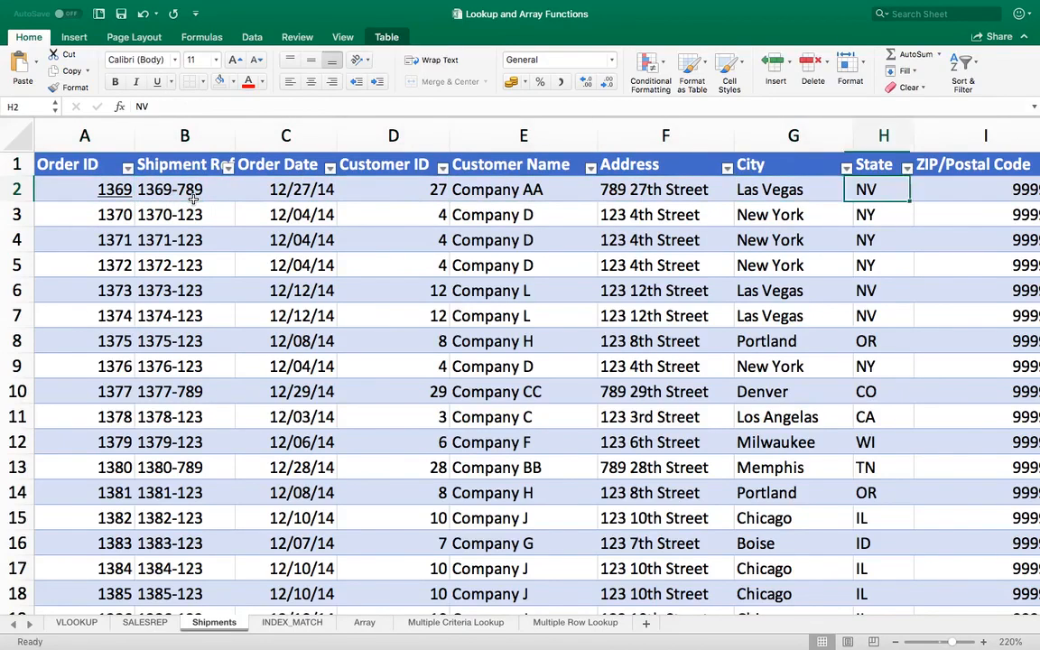
pyautogui.press('Right')
pyautogui.press('Right')
pyautogui.press('Right')
pyautogui.press('Right')
pyautogui.press('Right')
pyautogui.press('Right')
pyautogui.press('Right')
pyautogui.press('Right')
pyautogui.press('Right')
pyautogui.press('Right')
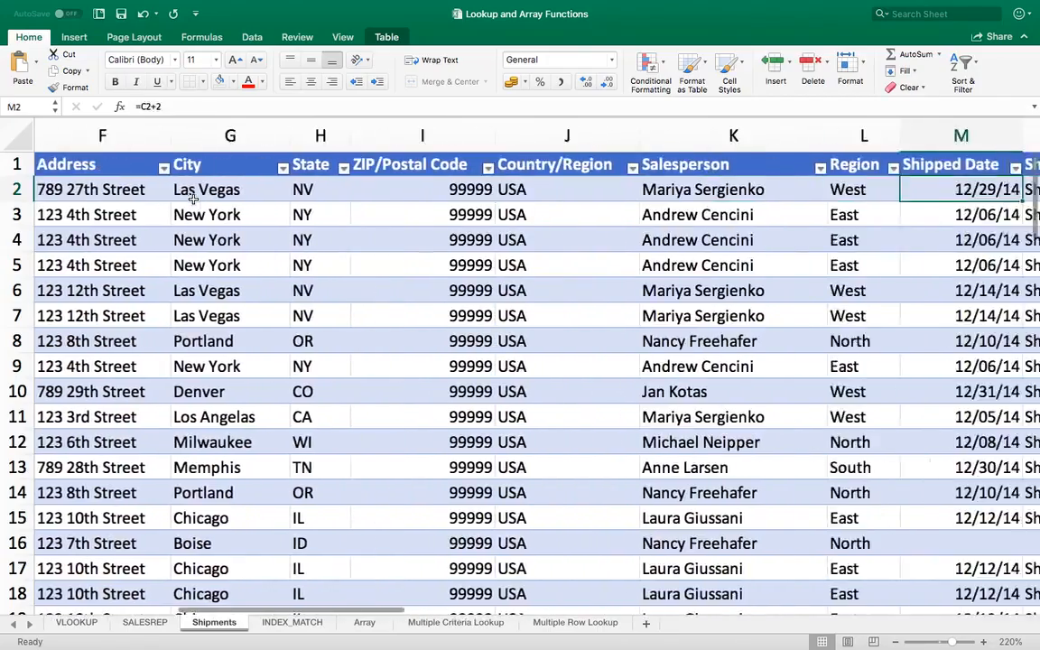
pyautogui.press('Right')
pyautogui.press('Right')
pyautogui.press('Right')
pyautogui.press('Right')
pyautogui.press('Right')
pyautogui.press('Right')
pyautogui.press('Right')
pyautogui.press('Right')
pyautogui.press('Right')
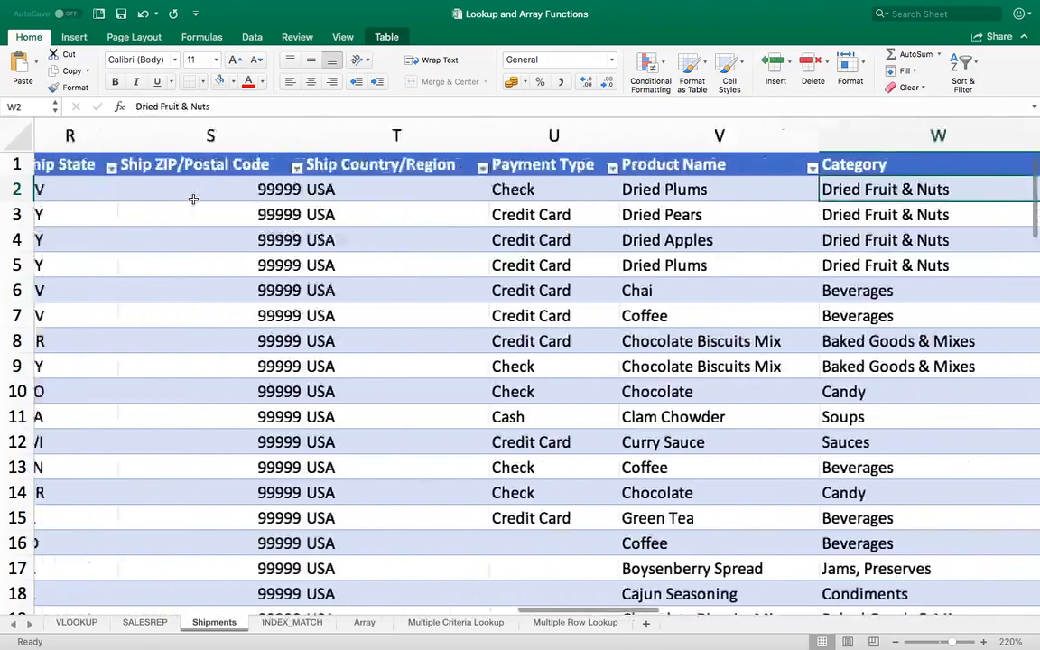
pyautogui.press('Left')
pyautogui.press('Left')
pyautogui.press('Left')
pyautogui.press('Left')
pyautogui.press('Left')
pyautogui.press('Left')
pyautogui.press('Left')
pyautogui.press('Left')
pyautogui.press('Left')
pyautogui.press('Left')
pyautogui.press('Left')
pyautogui.press('Left')
pyautogui.press('Left')
pyautogui.press('Left')
pyautogui.press('Left')
pyautogui.press('Left')
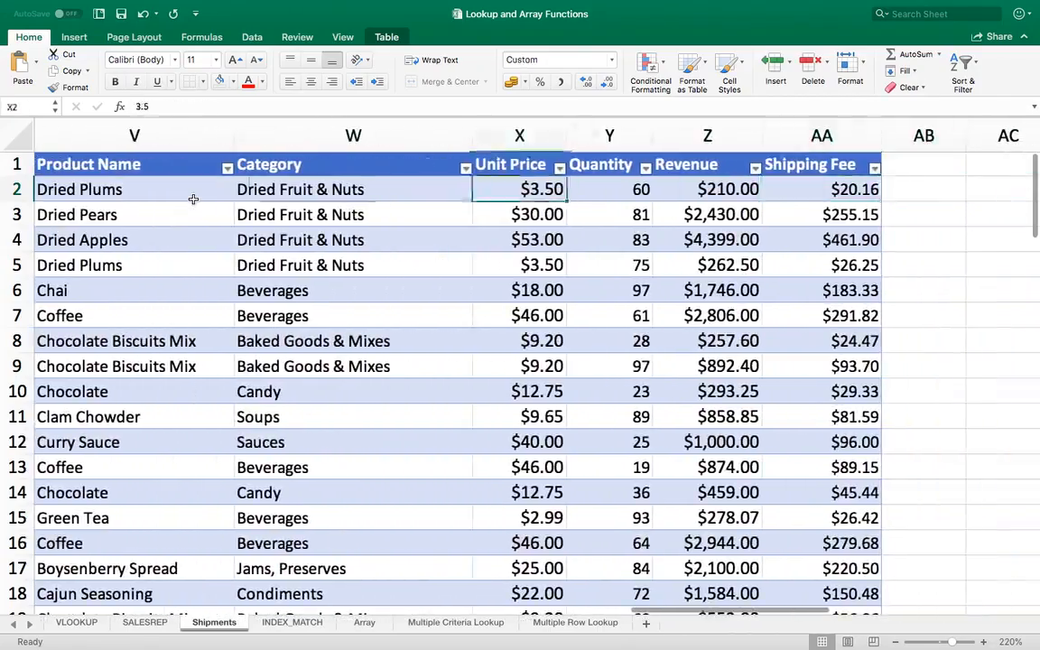
pyautogui.press('Left')
pyautogui.press('Left')
pyautogui.press('Left')
pyautogui.press('Left')
pyautogui.press('Left')
pyautogui.press('Left')
pyautogui.press('Left')
pyautogui.press('Left')
pyautogui.press('Left')
pyautogui.press('Left')
pyautogui.press('Left')
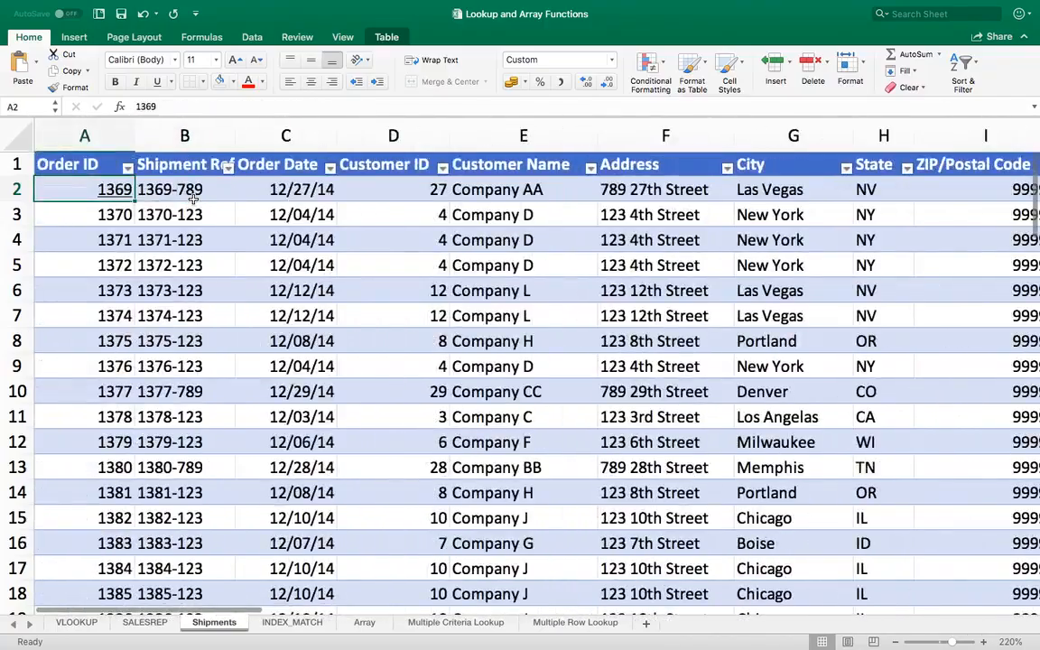
pyautogui.press('Down')
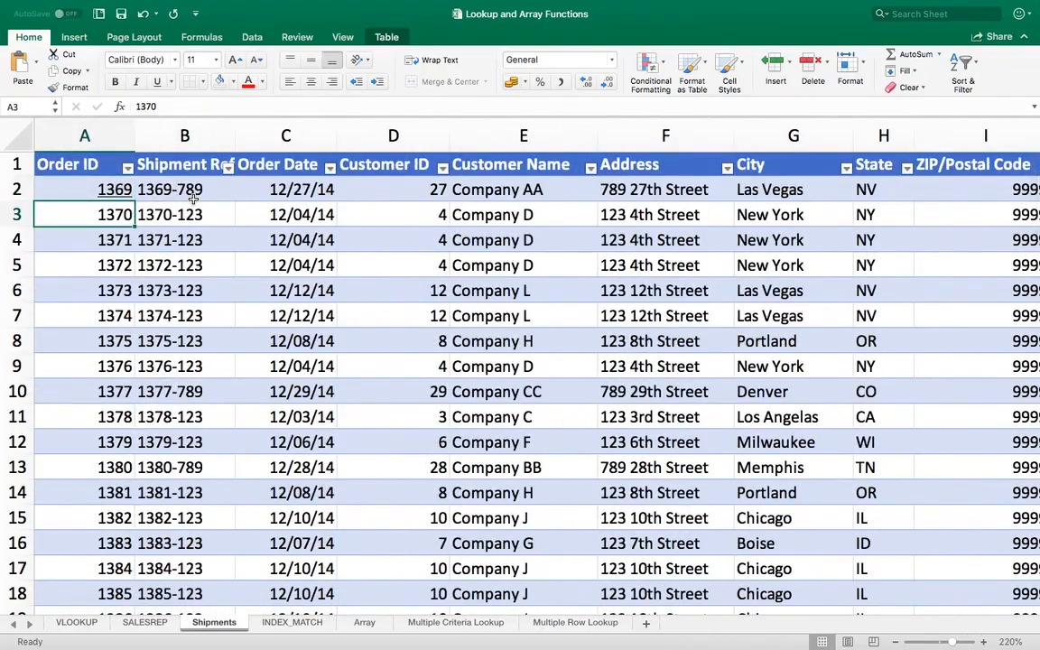
pyautogui.press('Up')
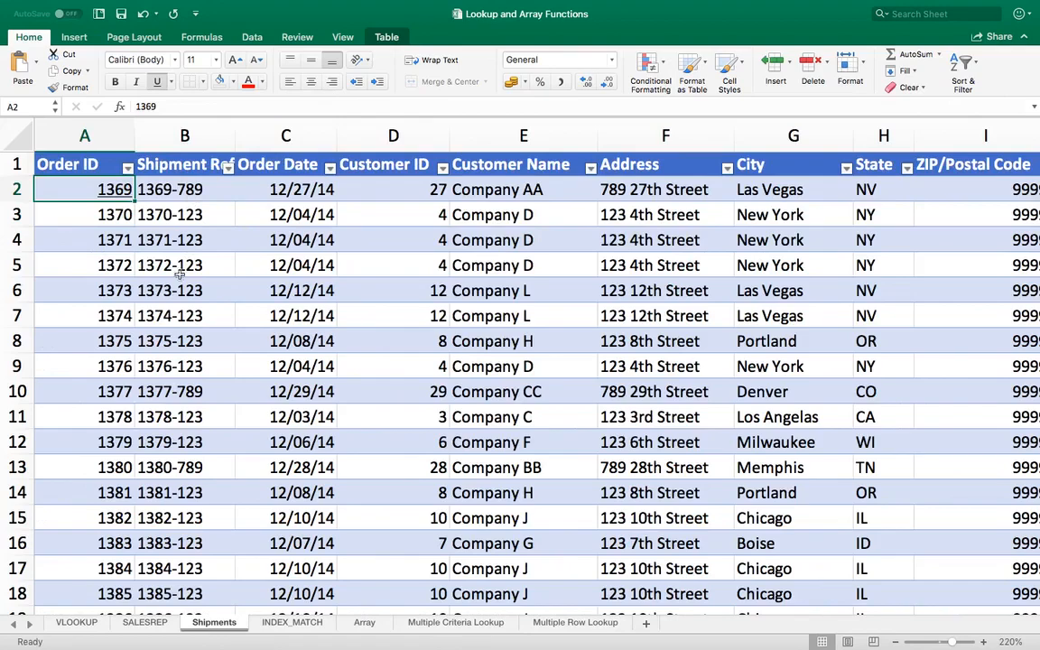
# Review the Order ID, Customer Name, City and Address headers on the INDEX_MATCH sheet against the Shipments sheet.
pyautogui.click(285, 623)
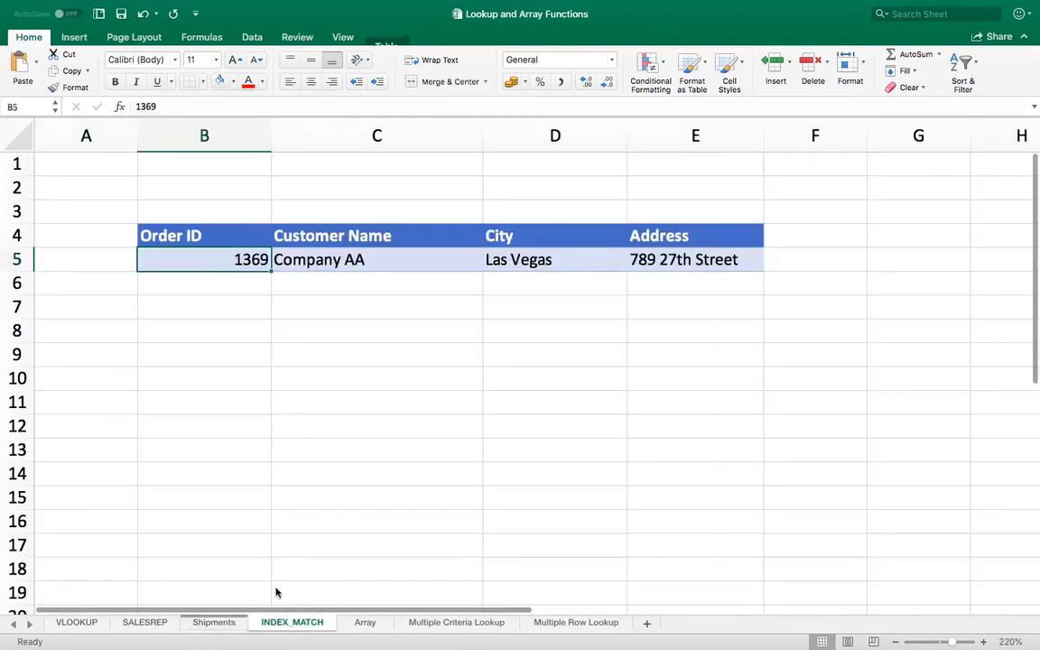
pyautogui.click(155, 285)
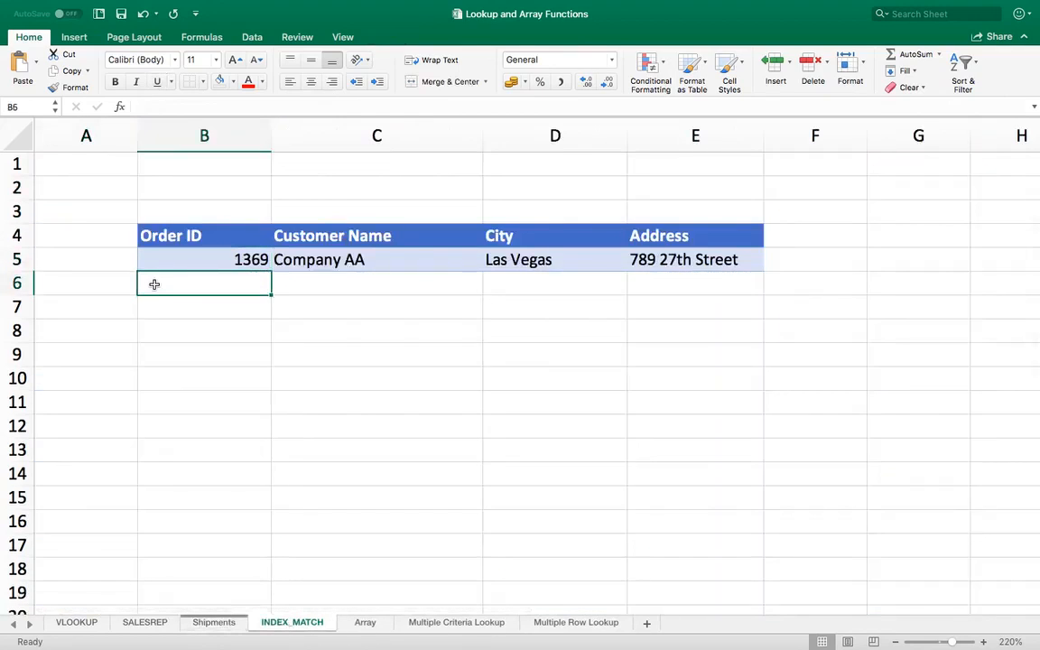
pyautogui.press('Up')
pyautogui.press('Up')
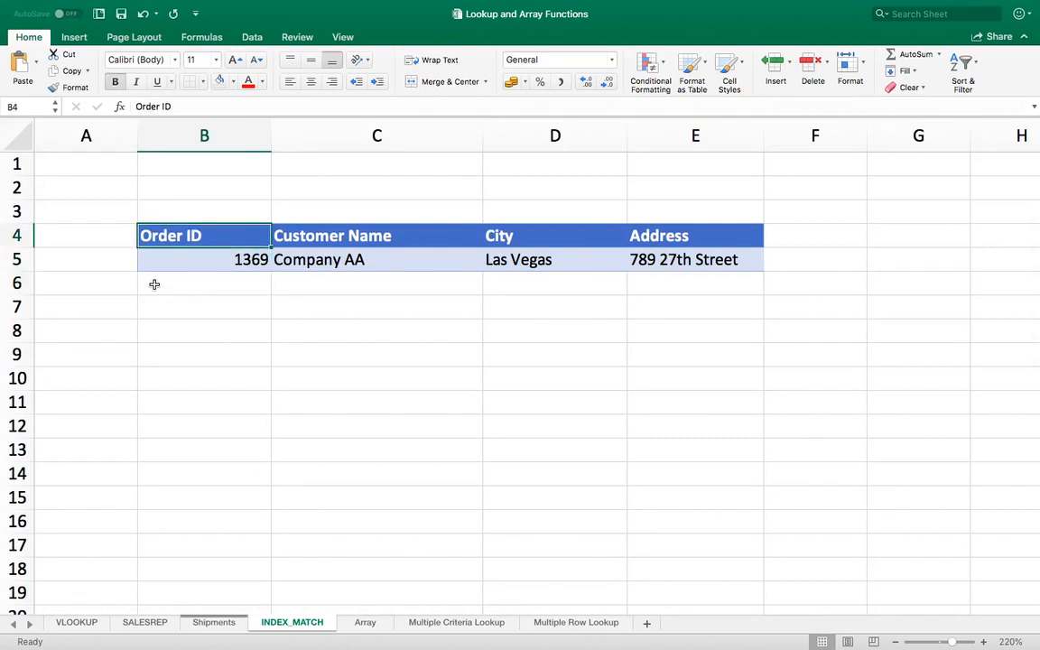
pyautogui.press('Right')
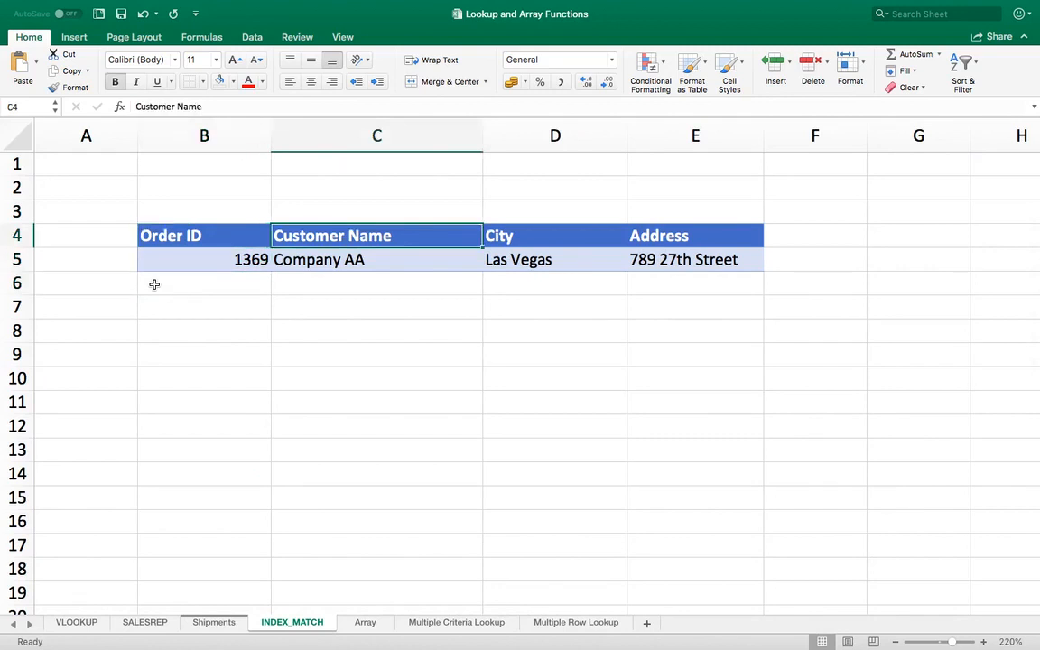
pyautogui.press('Right')
pyautogui.press('Right')
pyautogui.press('Left')
pyautogui.press('Left')
pyautogui.click(209, 629)
pyautogui.click(269, 623)
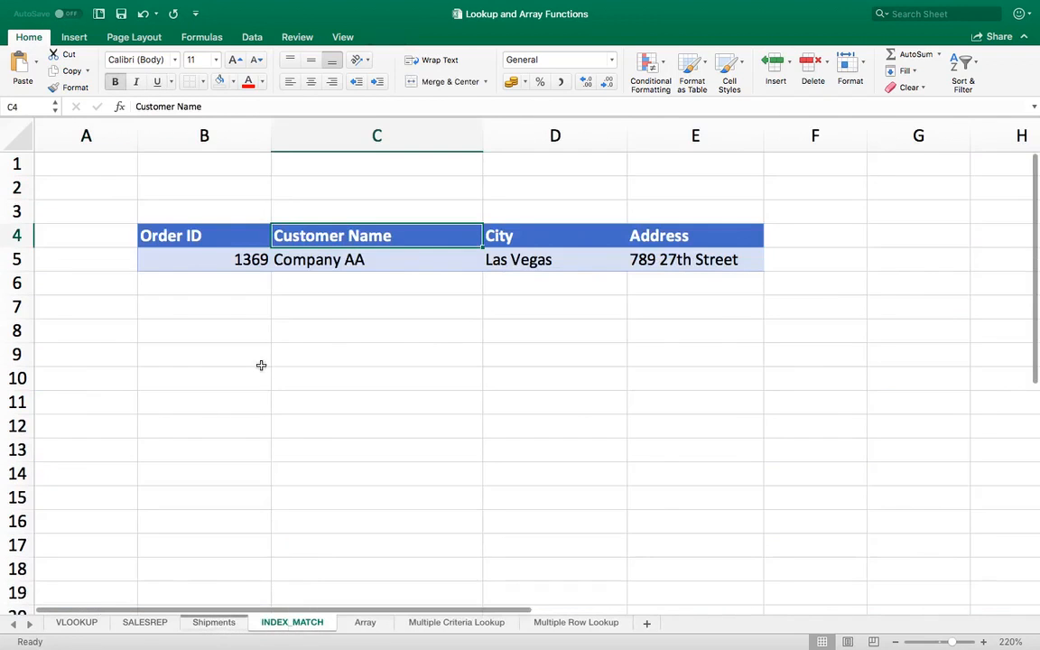
# Enter the order ID from row 4 of Shipments in cell B5 to test the existing lookups.
pyautogui.click(183, 259)
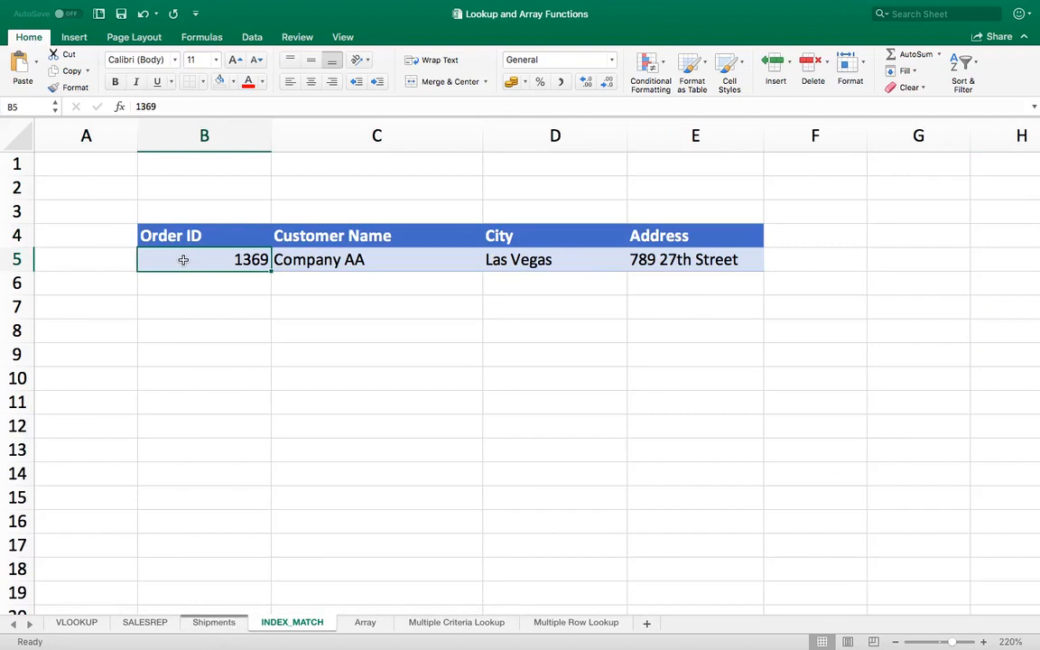
pyautogui.write('1371')
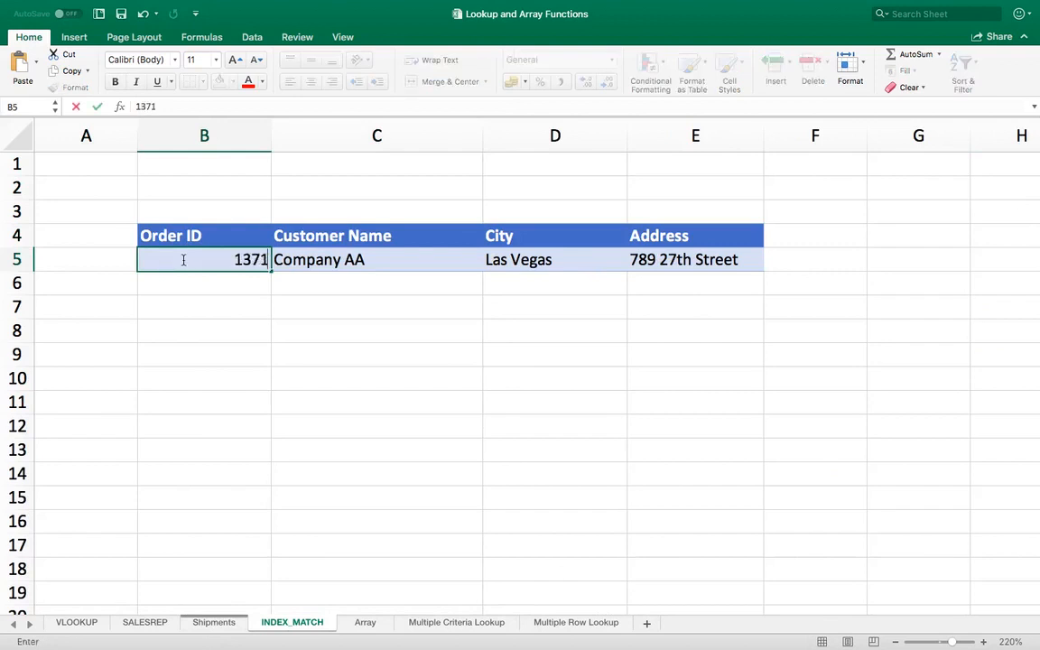
pyautogui.press('Return')
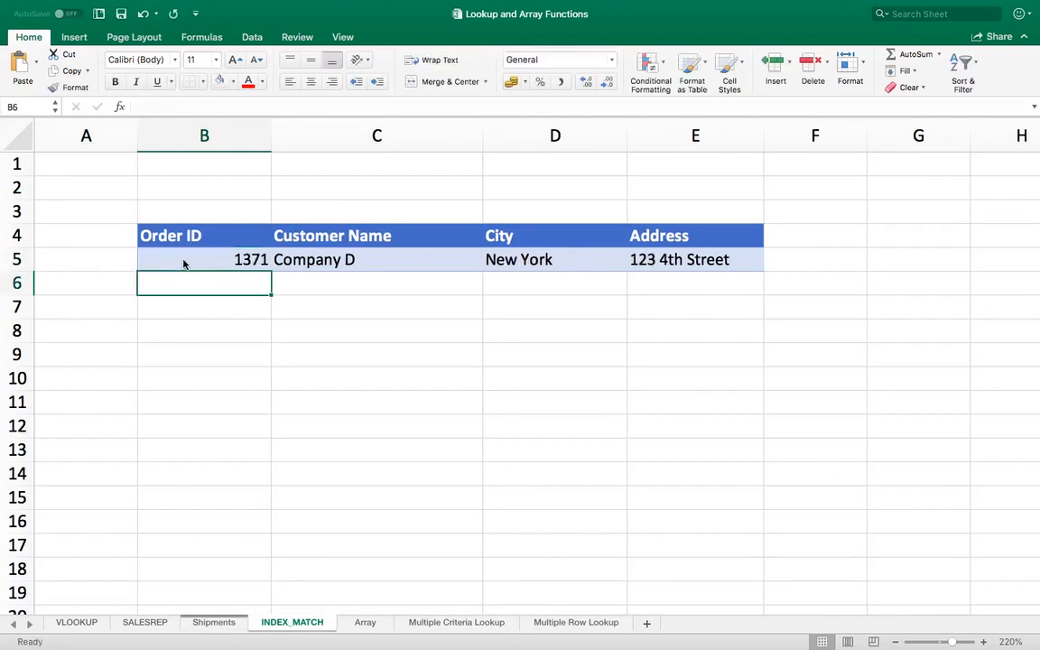
# Inspect the Customer Name lookup in C5, check the source data on Shipments, and return to INDEX_MATCH.
pyautogui.click(183, 261)
pyautogui.press('Right')
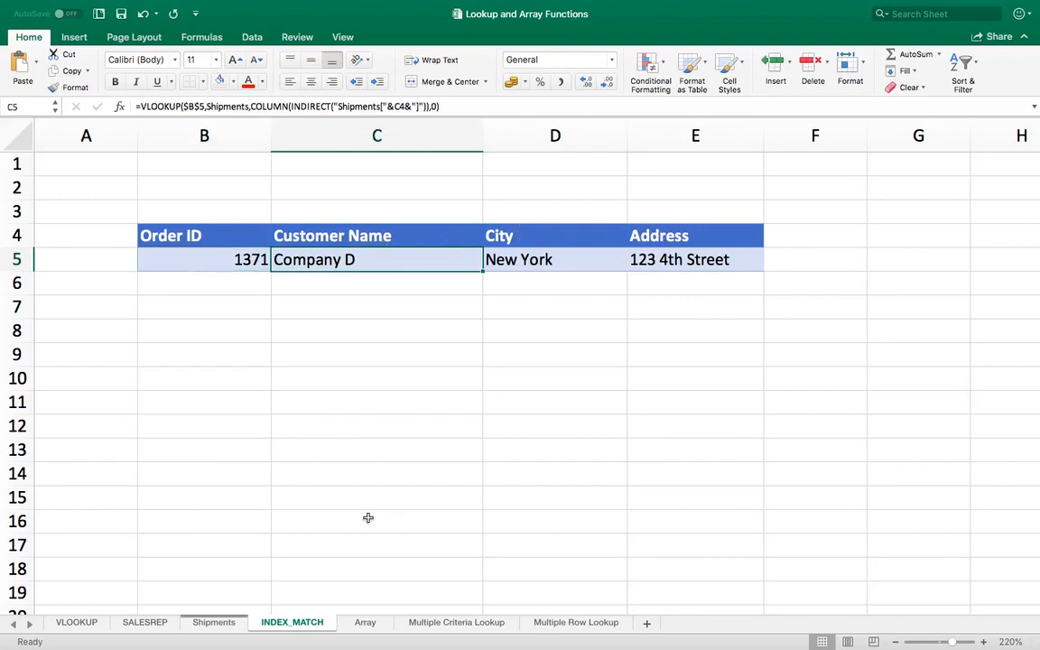
pyautogui.click(208, 623)
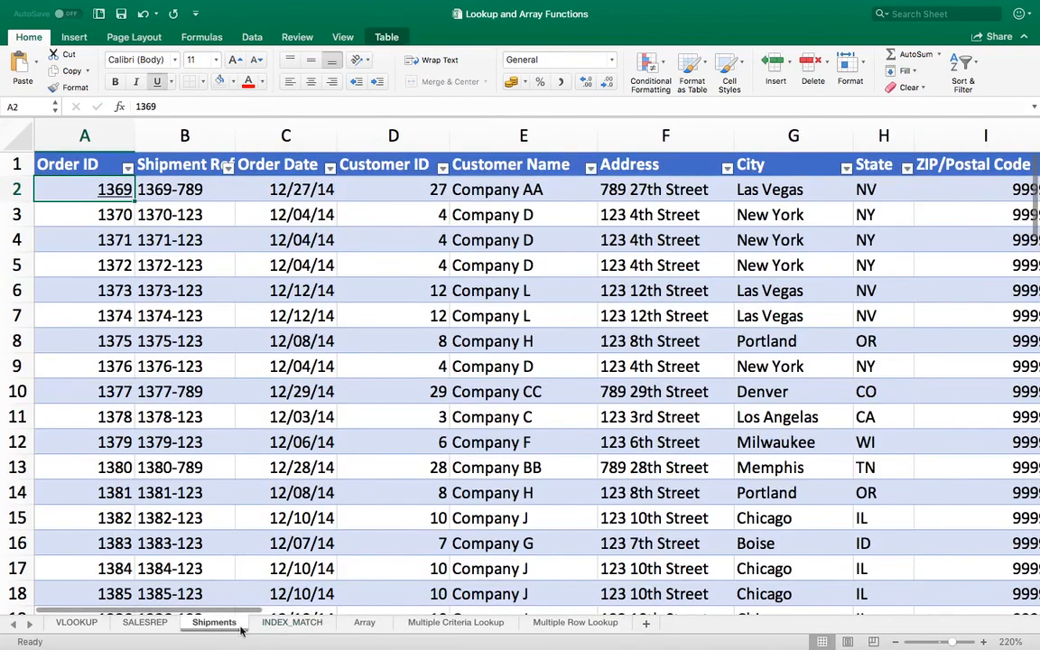
pyautogui.click(287, 623)
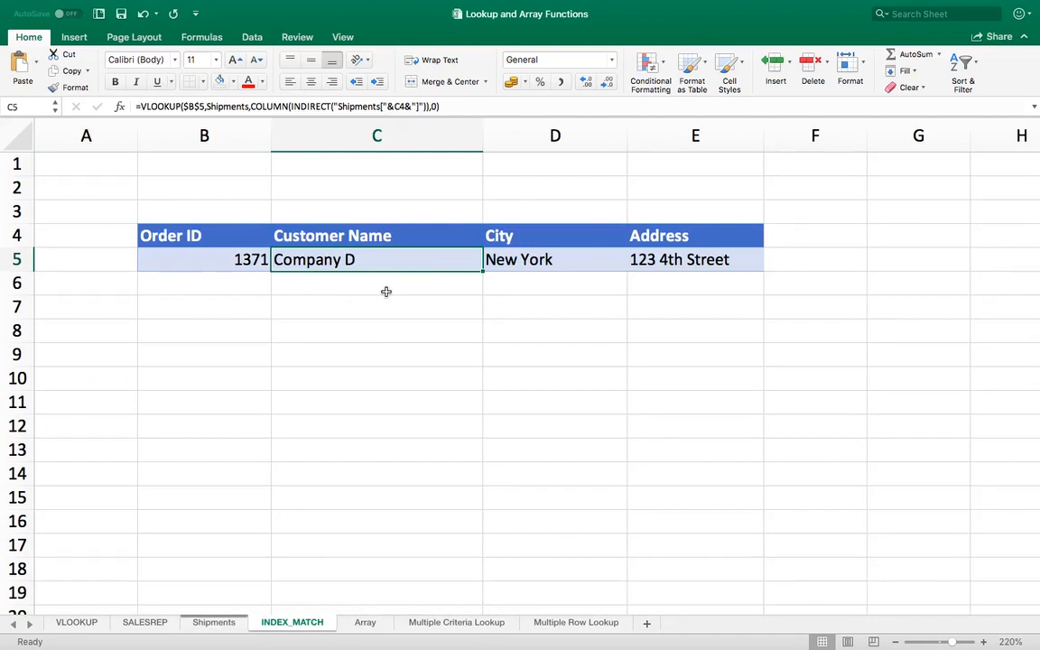
# Set the order ID in cell B5 to the one in row 6 of the Shipments table.
pyautogui.press('Left')
pyautogui.write('13')
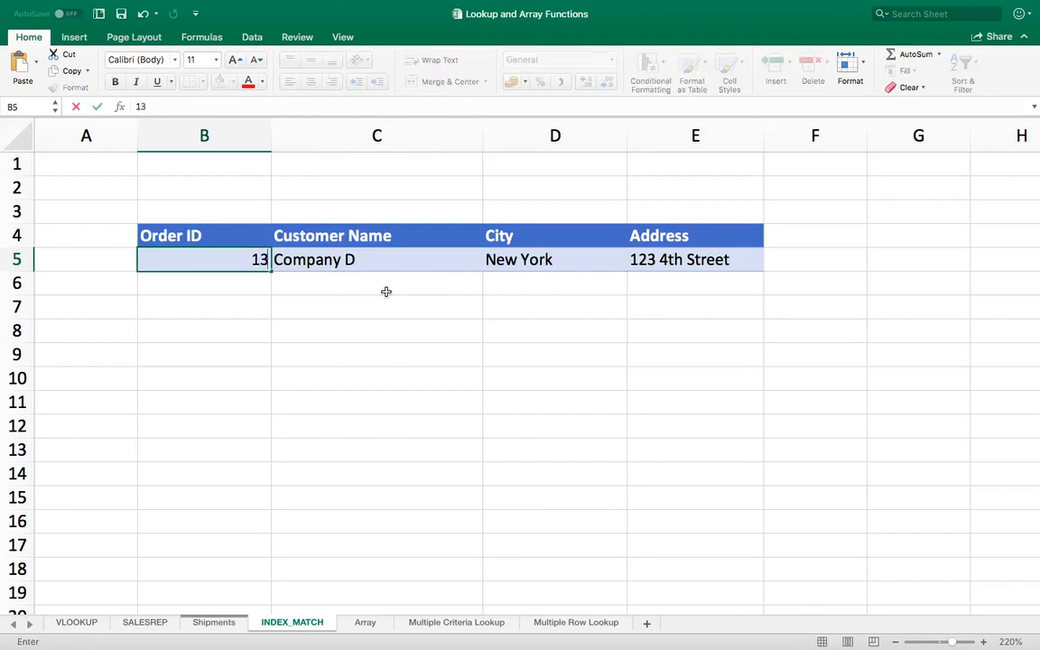
pyautogui.write('6')
pyautogui.press('BackSpace')
pyautogui.write('73')
pyautogui.press('Return')
# Review the existing lookup formulas for Customer Name, City and Address in C5:E5.
pyautogui.press('Up')
pyautogui.press('Right')
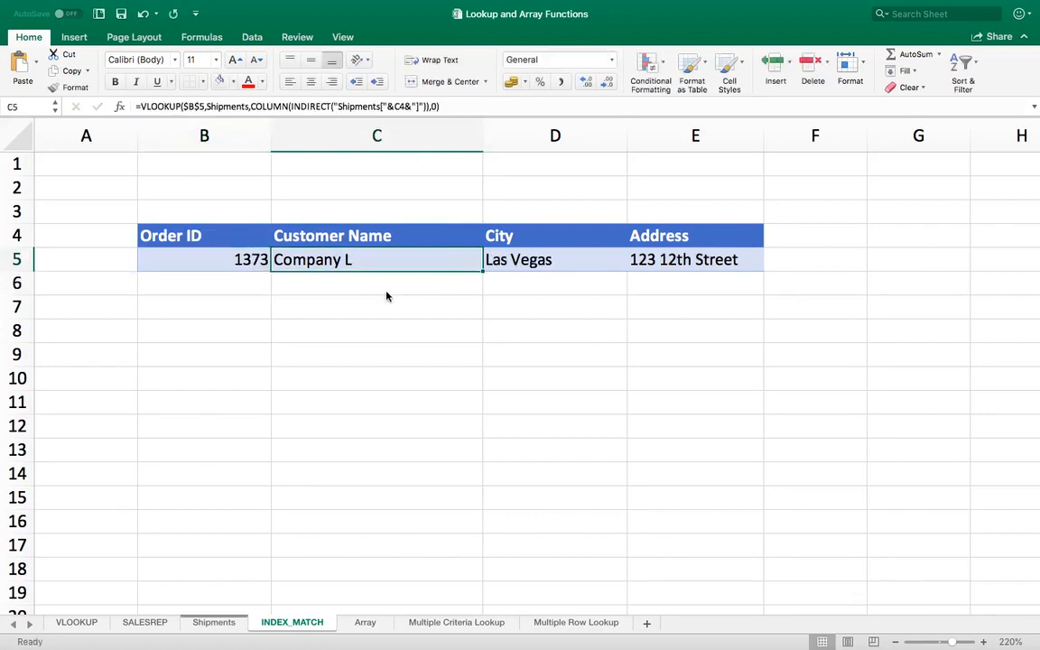
pyautogui.press('Right')
pyautogui.press('Left')
pyautogui.press('Right')
pyautogui.press('Right')
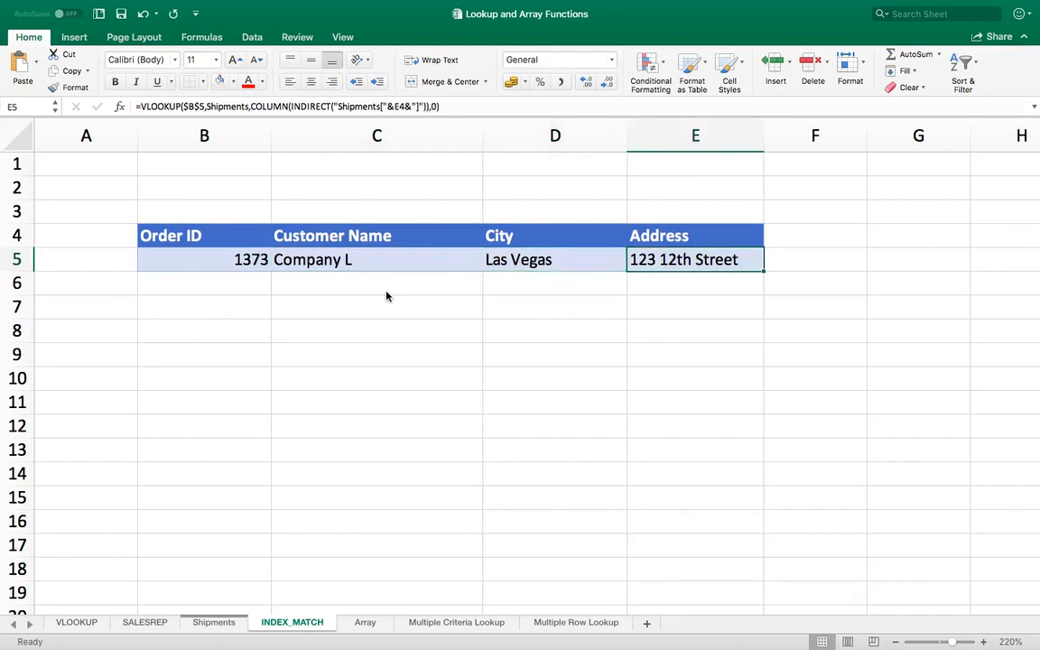
# Clear the lookup formulas from cells C5:E5, keeping the order ID in B5.
pyautogui.press('Left')
pyautogui.press('Left')
pyautogui.hotkey('shift', 'Right')
pyautogui.hotkey('shift', 'Right')
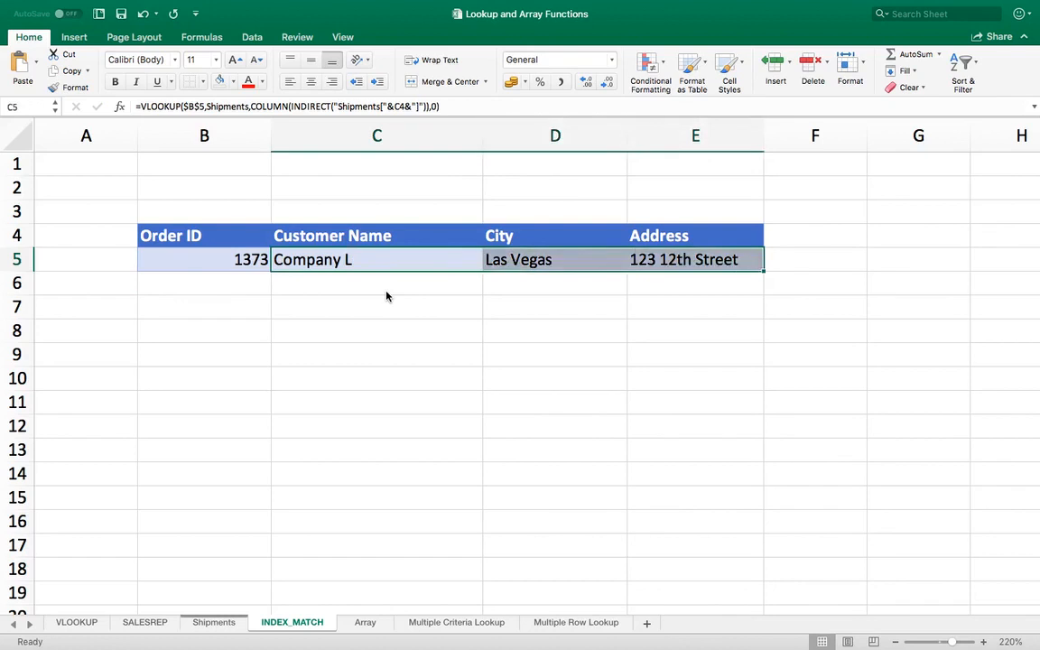
pyautogui.press('Delete')
pyautogui.press('Left')
pyautogui.press('Down')
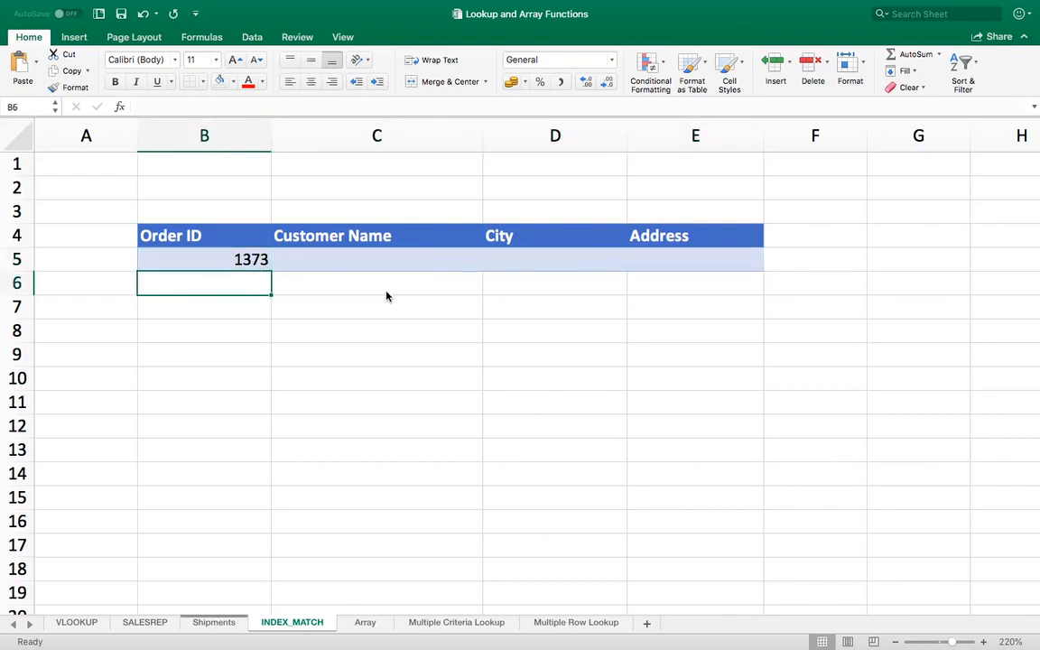
# Start a VLOOKUP formula in cell C5 under Customer Name.
pyautogui.press('Up')
pyautogui.press('Right')
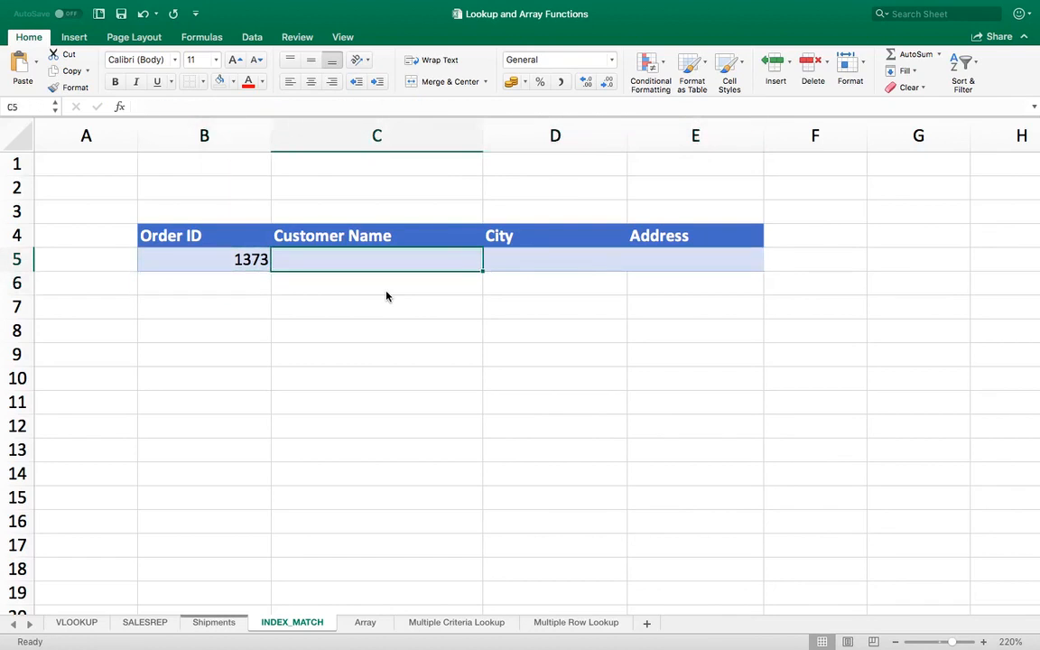
pyautogui.write('=V')
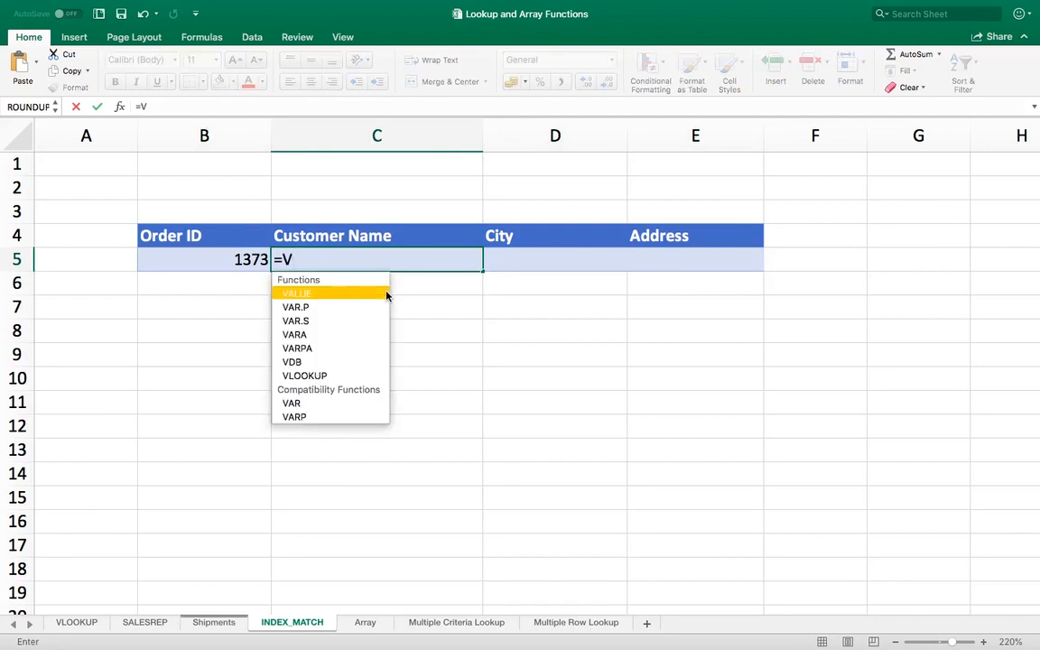
pyautogui.write('LOOKUP(')
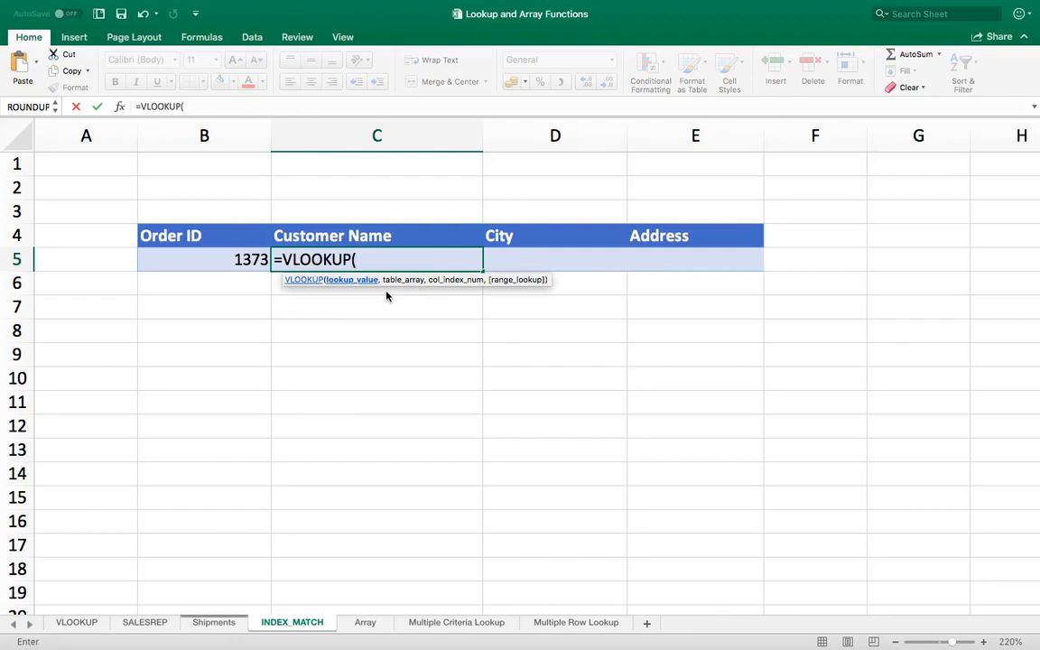
pyautogui.click(212, 260)
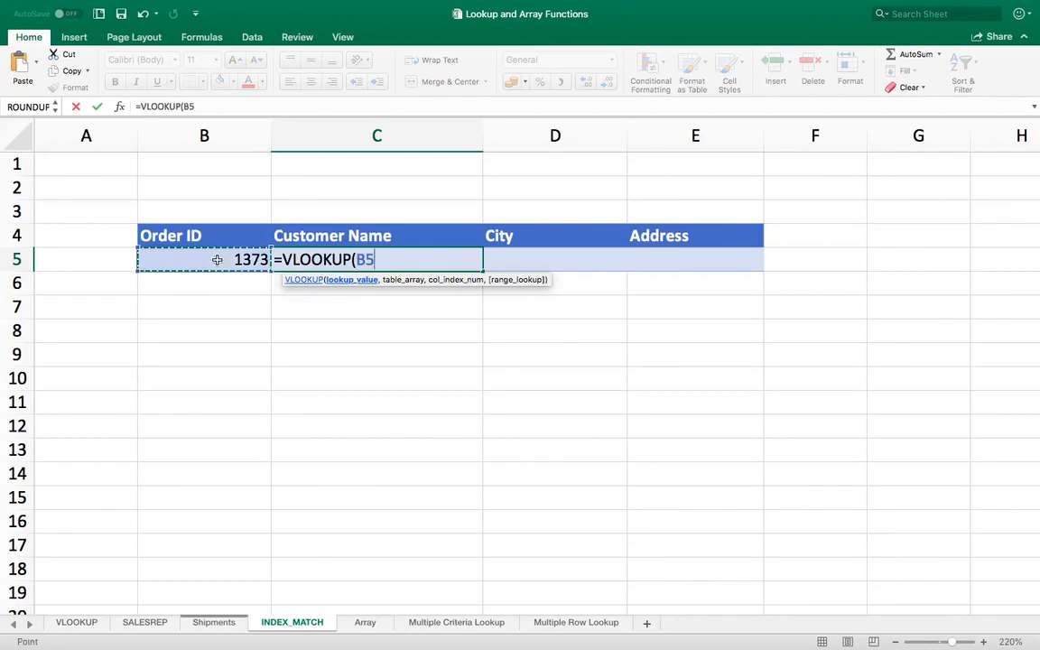
pyautogui.hotkey('shift', 'Left')
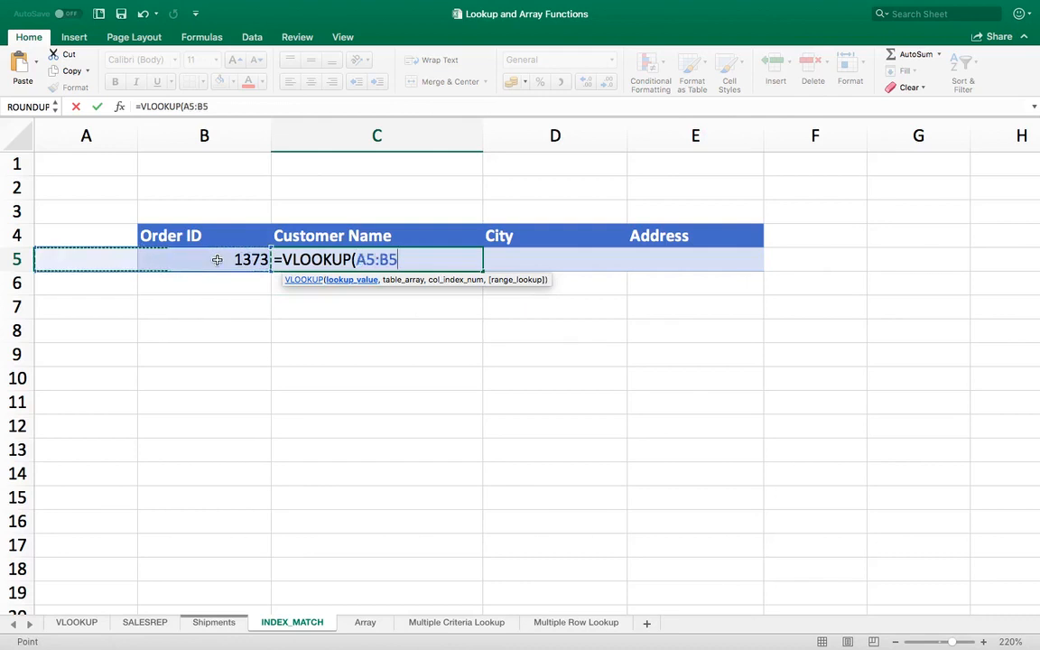
pyautogui.press('BackSpace')
pyautogui.press('BackSpace')
pyautogui.press('BackSpace')
pyautogui.press('BackSpace')
pyautogui.press('BackSpace')
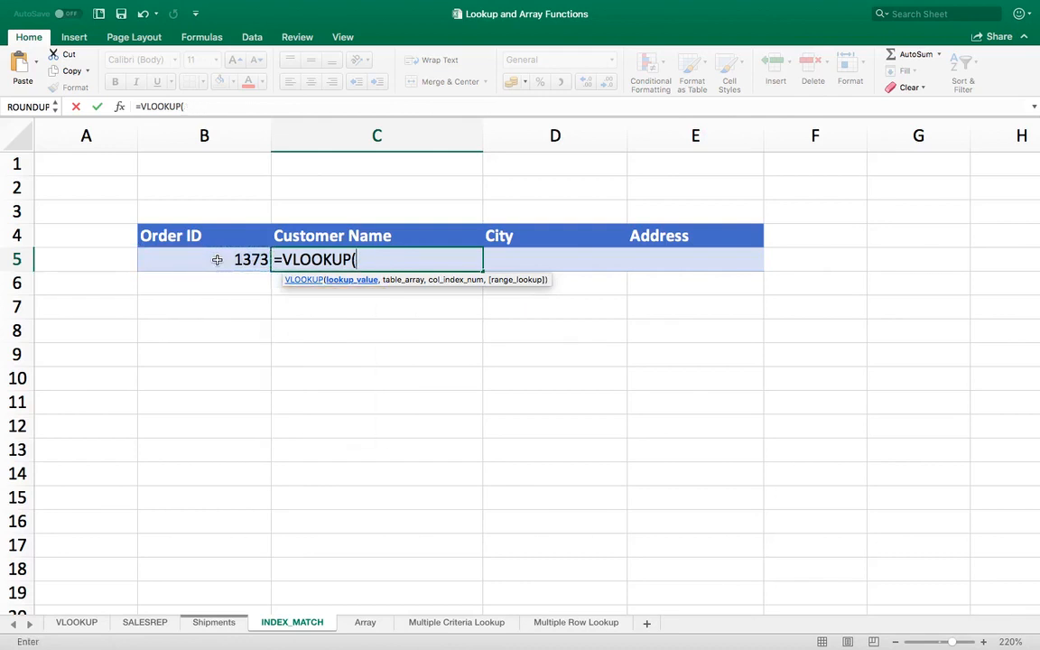
# Use the order ID cell as the absolute lookup value $B$5 in the VLOOKUP and continue to the table array.
pyautogui.click(216, 260)
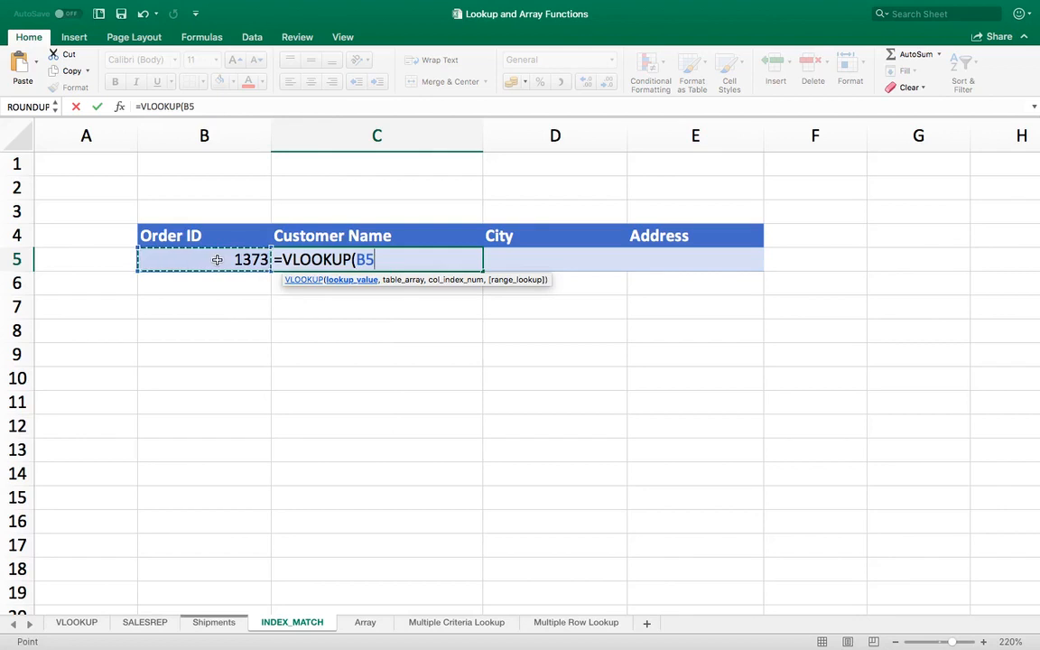
pyautogui.press('F4')
pyautogui.write(',')
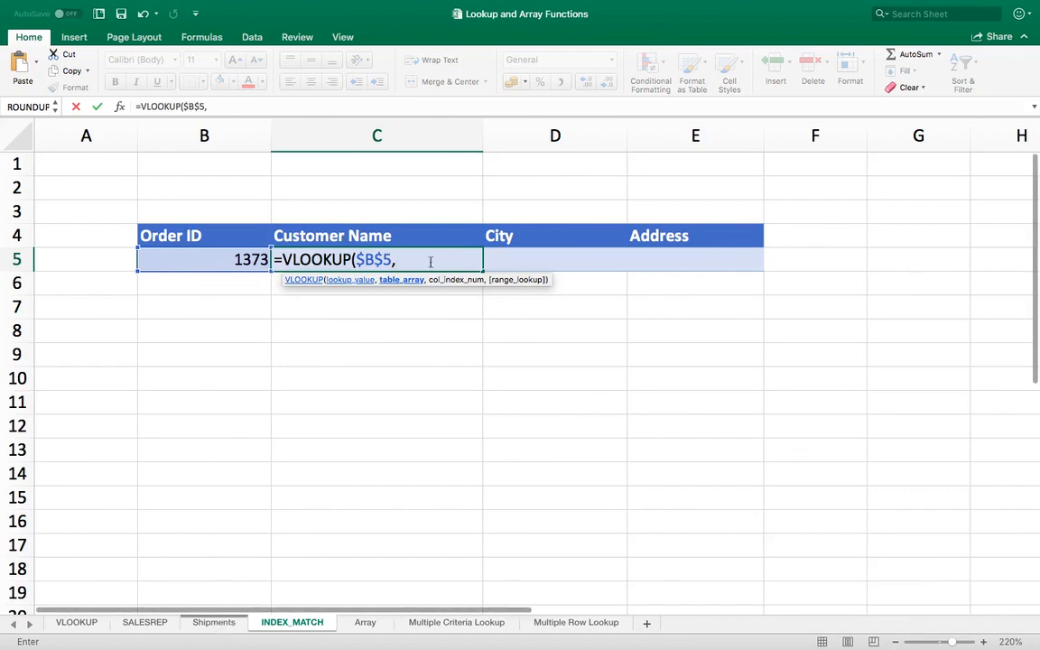
# Set the Shipments table as the VLOOKUP's table array in C5 and continue to the column index argument.
pyautogui.write('SH')
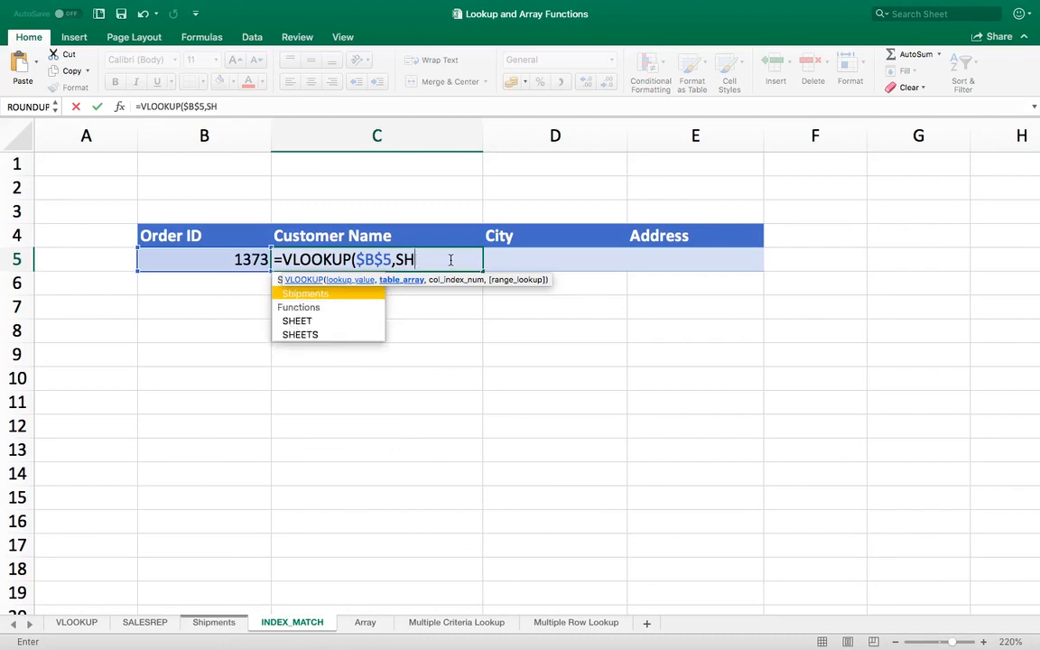
pyautogui.press('BackSpace')
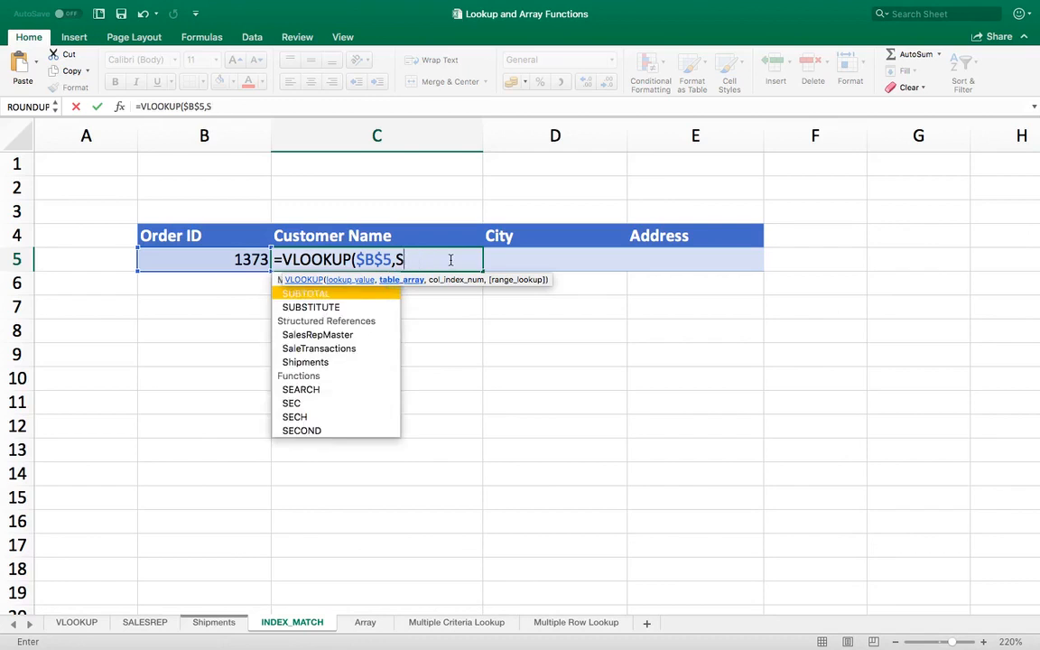
pyautogui.doubleClick(332, 362)
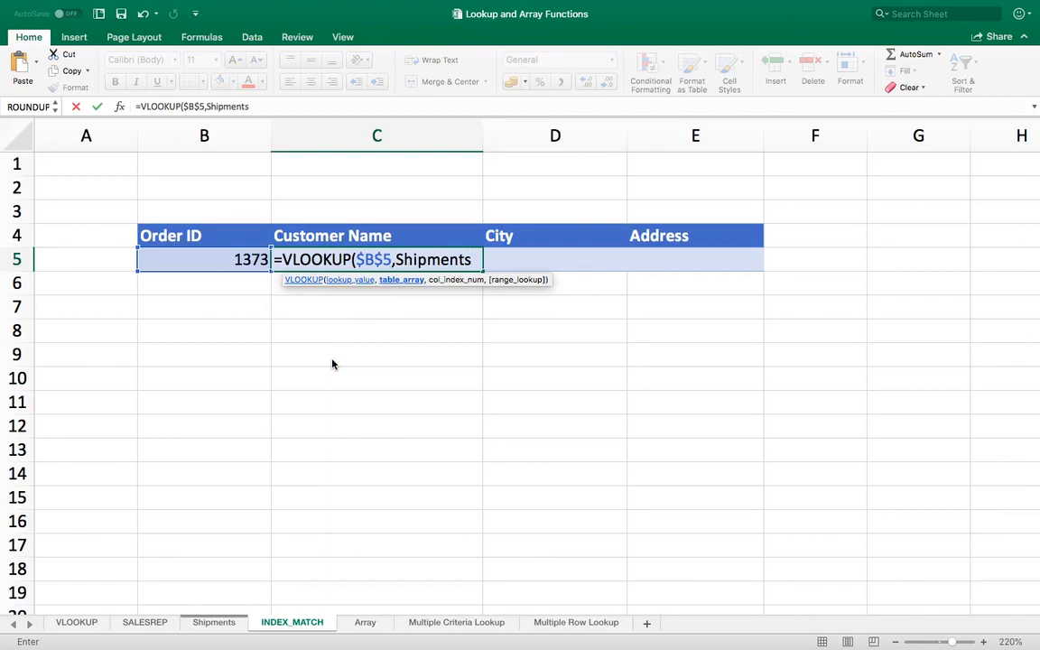
pyautogui.write(',')
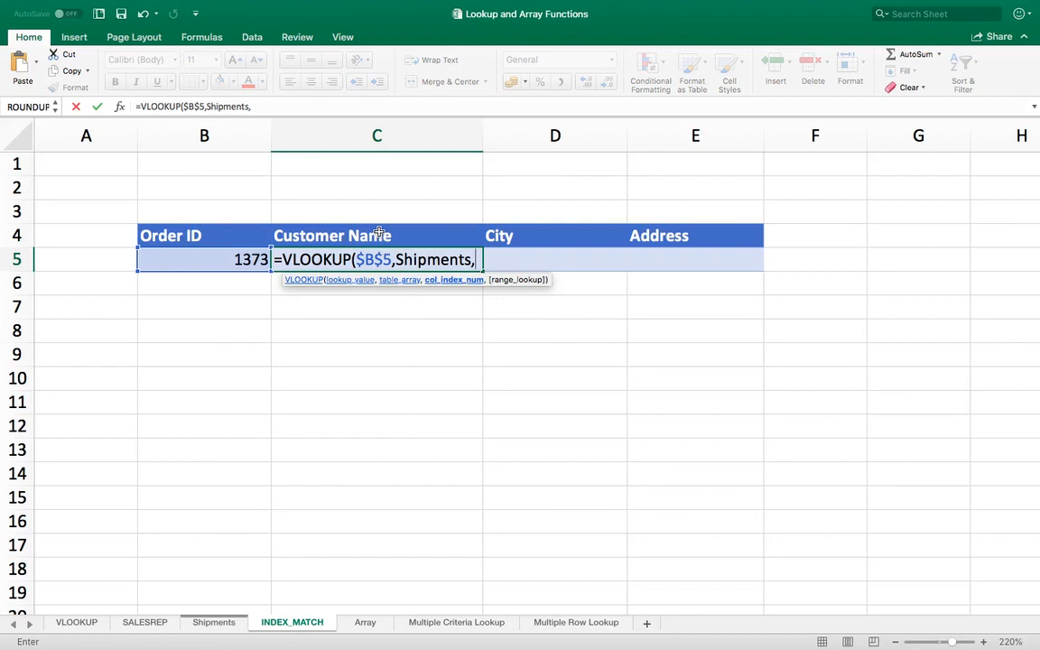
# Nest an INDIRECT function inside a COLUMN function as the VLOOKUP's column index number.
pyautogui.write('COLUMN')
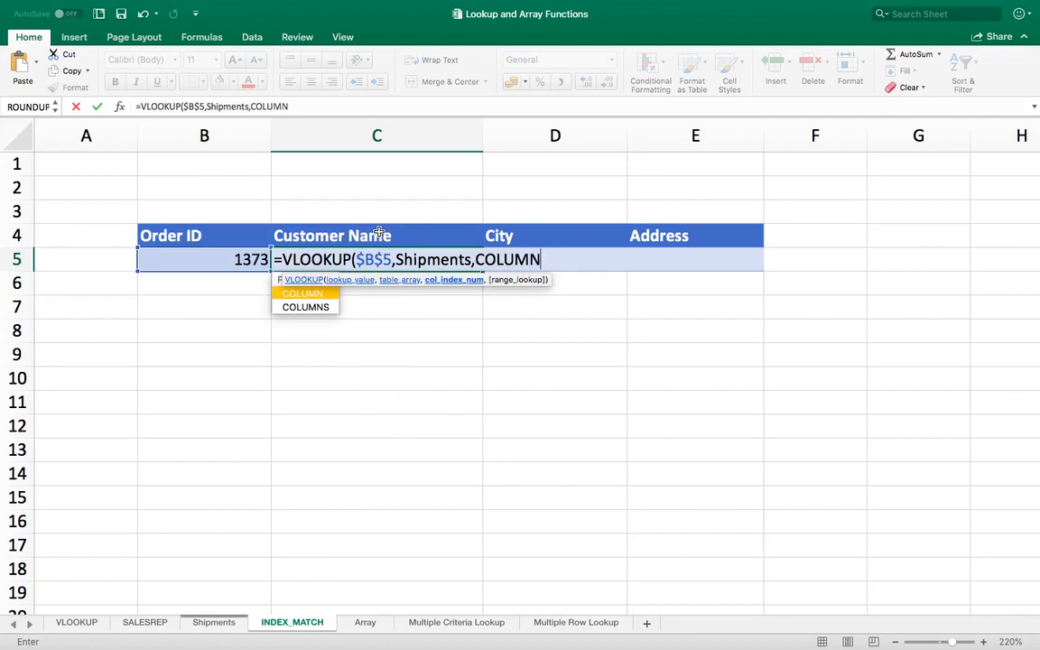
pyautogui.write('(INDO')
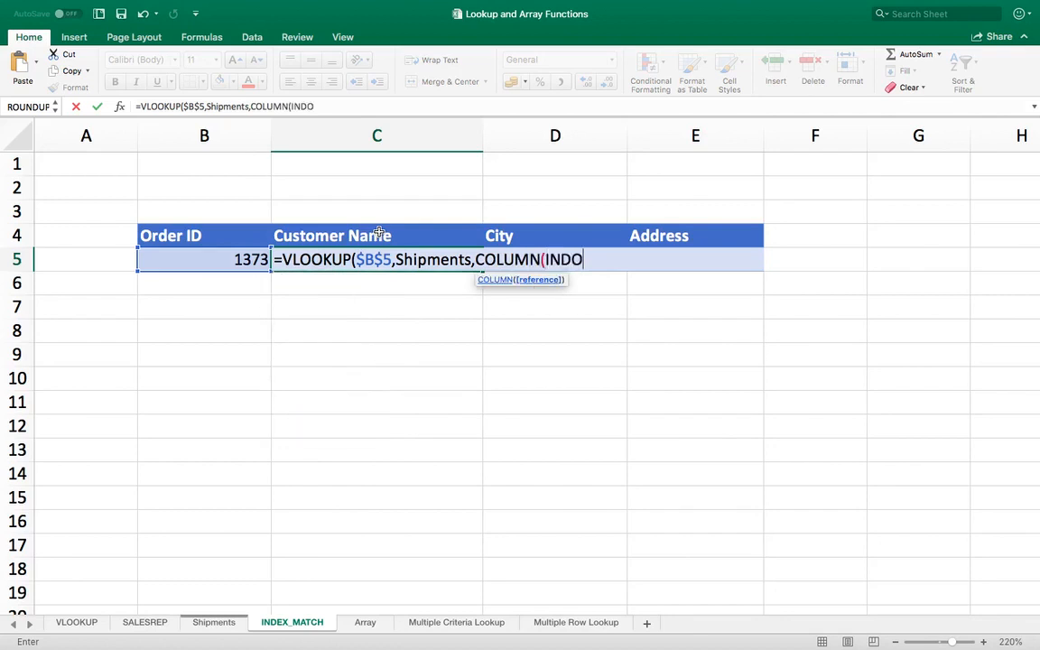
pyautogui.press('BackSpace')
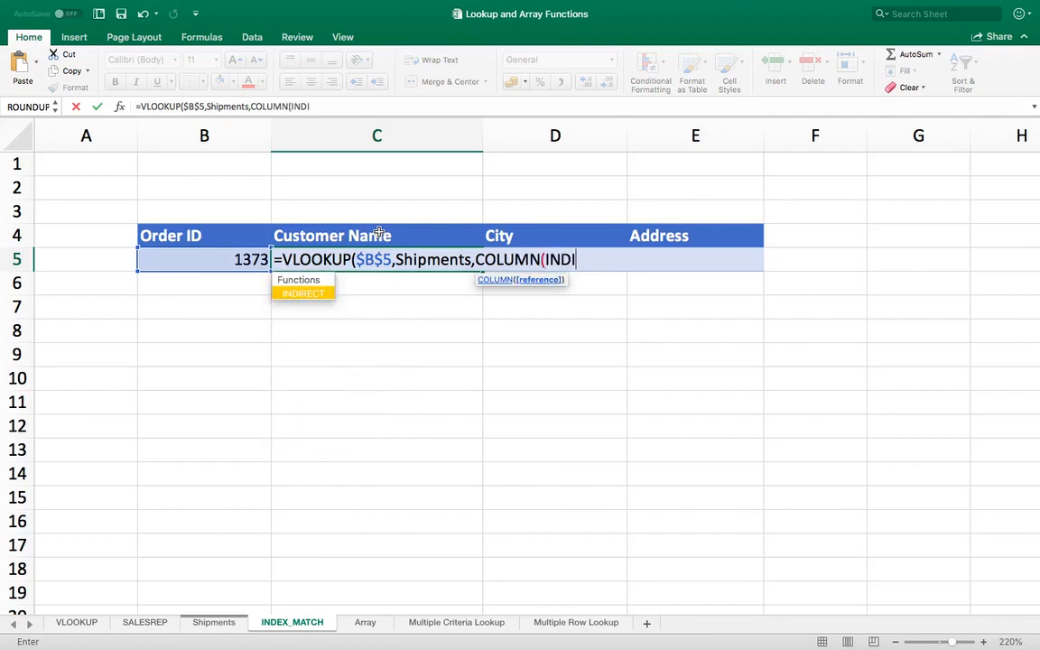
pyautogui.write('IRECT(')
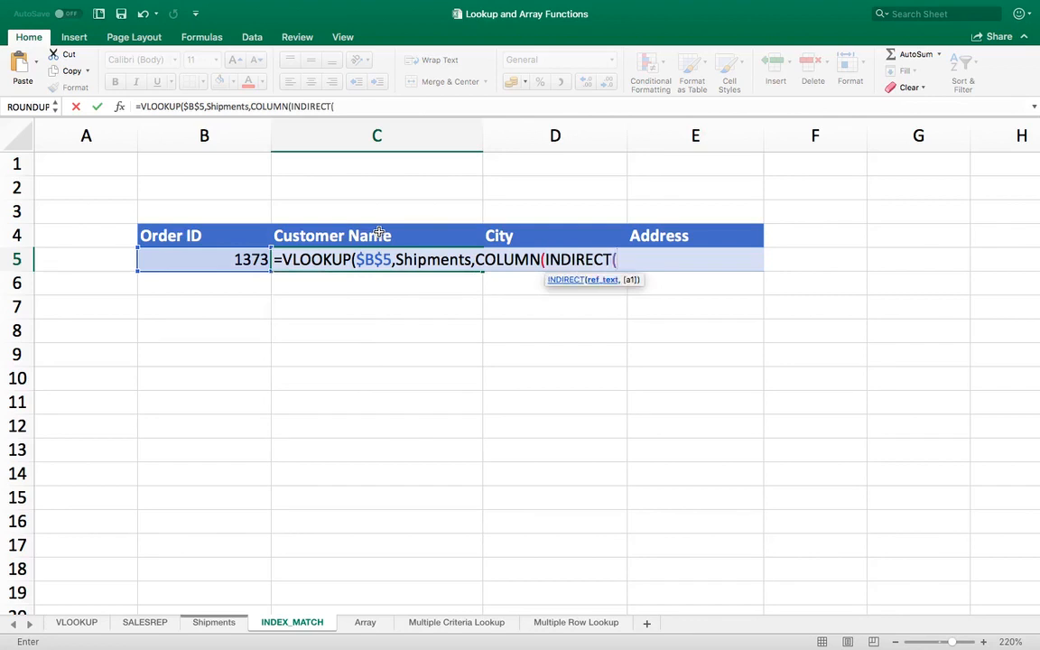
# Build the INDIRECT reference as "Shipments["&C4&"]" from the Customer Name header, and close the INDIRECT and COLUMN functions.
pyautogui.write('"Shipments')
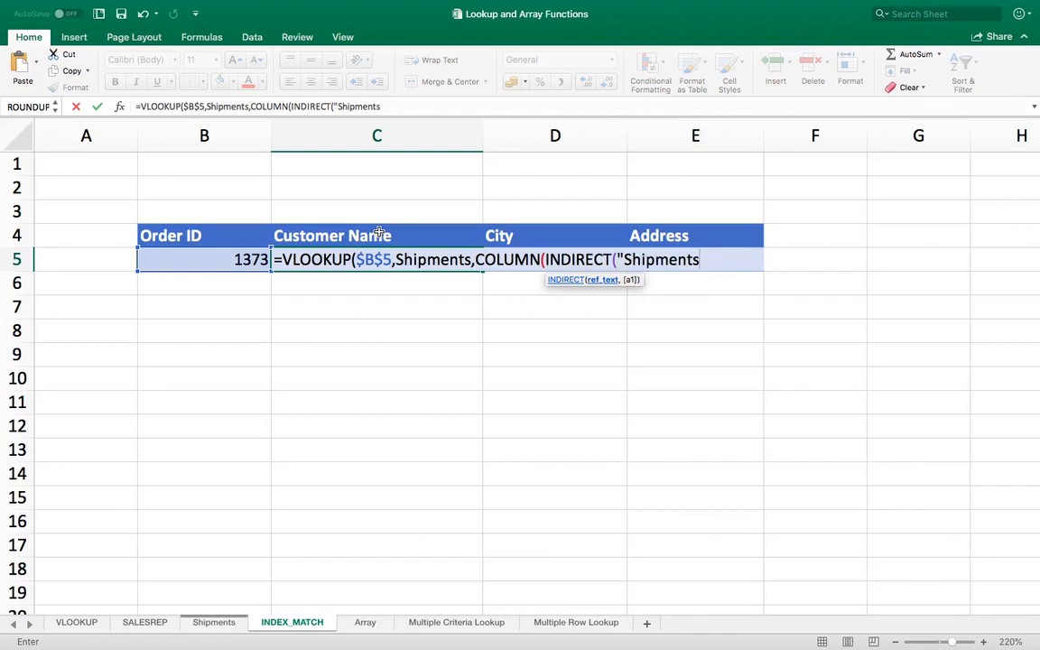
pyautogui.write('["&')
pyautogui.click(318, 236)
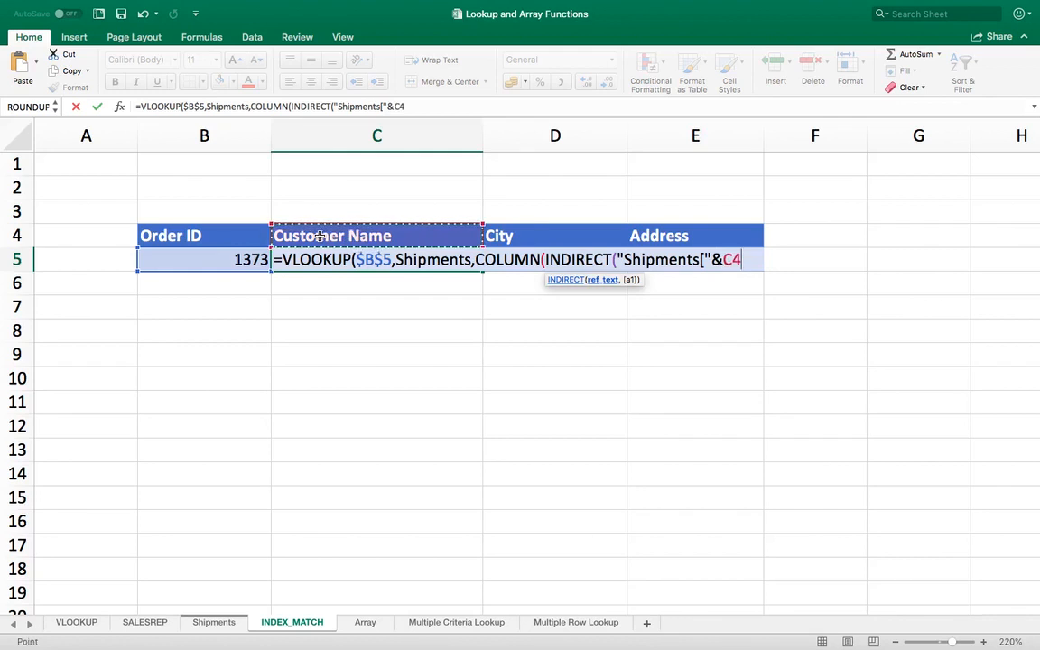
pyautogui.write('&')
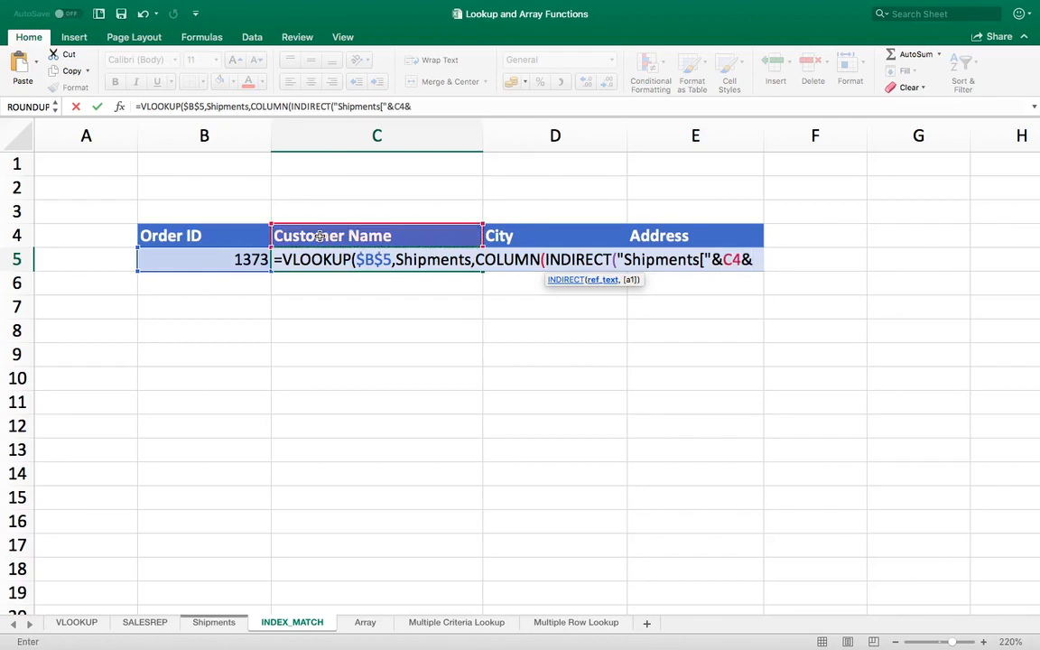
pyautogui.write('"]')
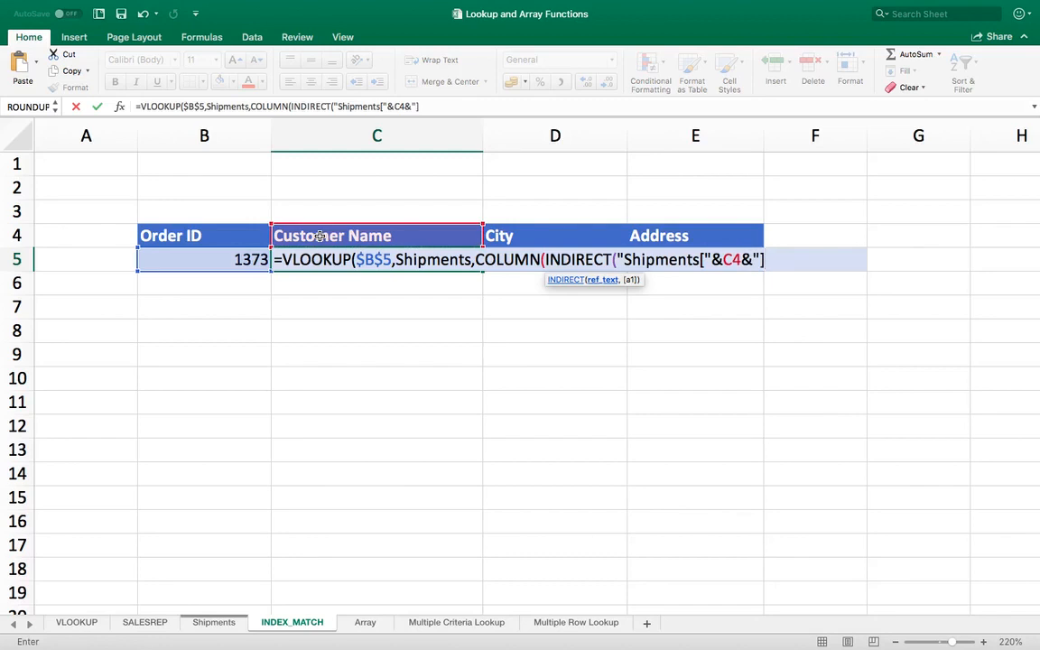
pyautogui.write('"')
pyautogui.write('))')
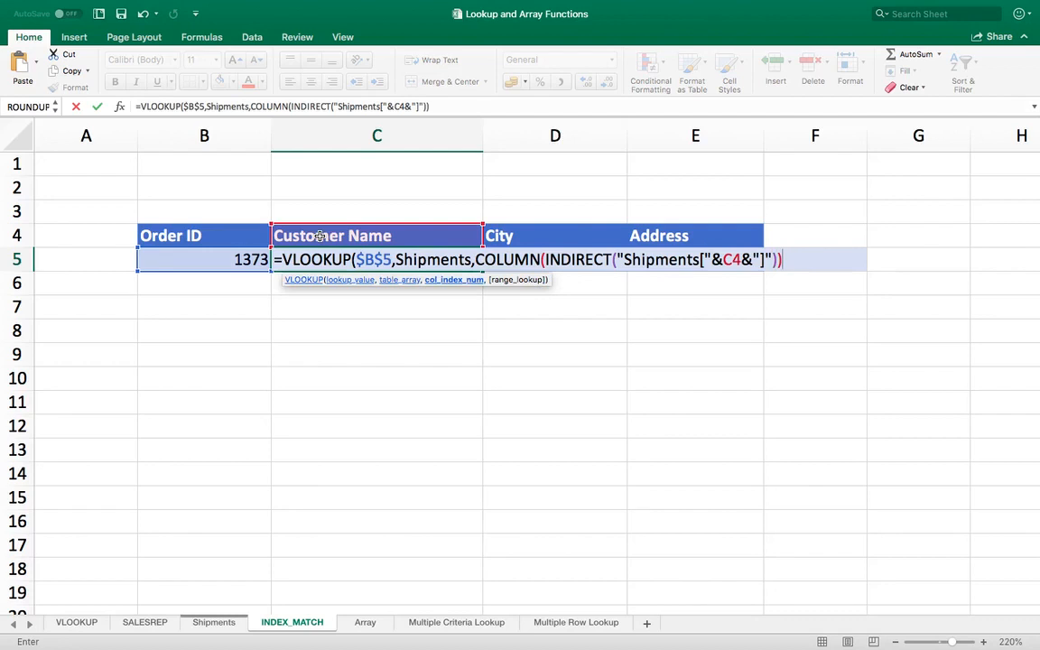
# Complete the VLOOKUP in C5 with exact match 0 and fill the formula across to D5:E5.
pyautogui.write(',')
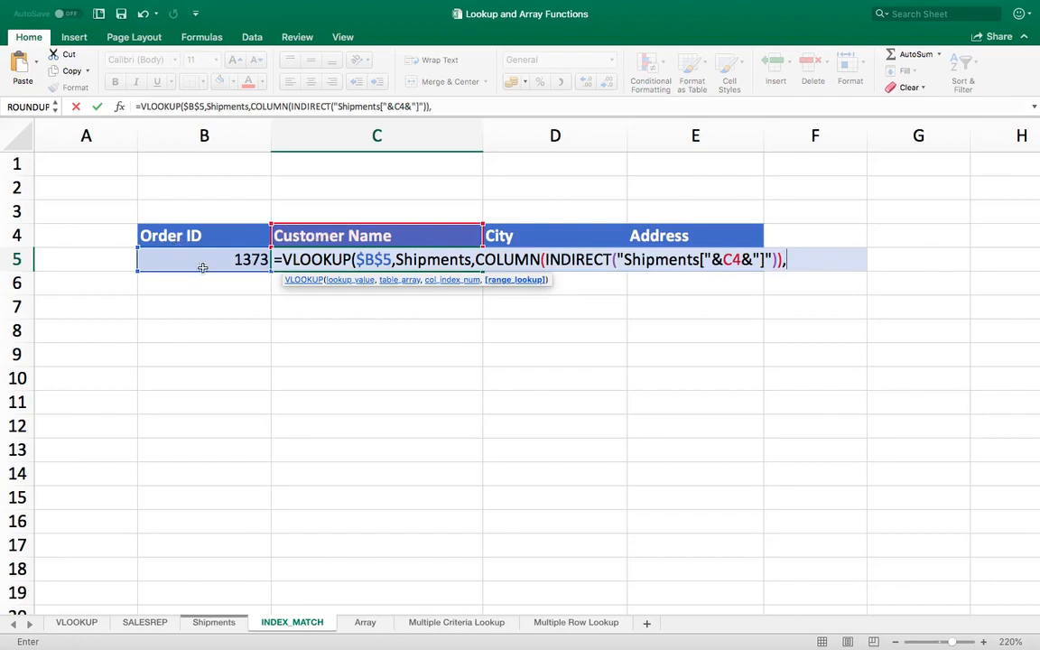
pyautogui.write('0)')
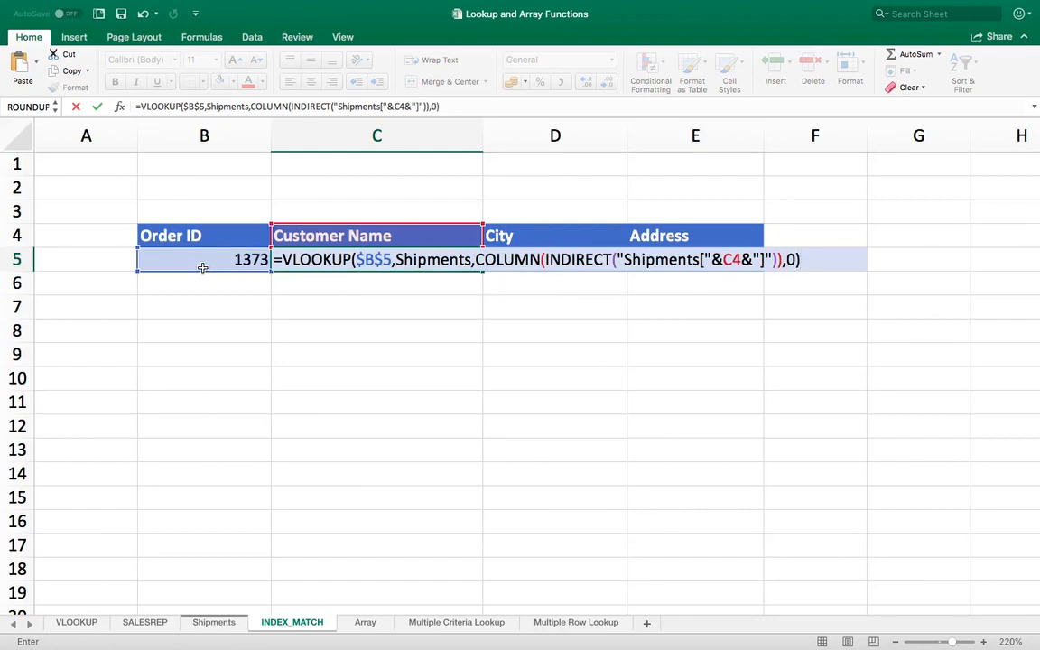
pyautogui.press('Return')
pyautogui.press('Up')
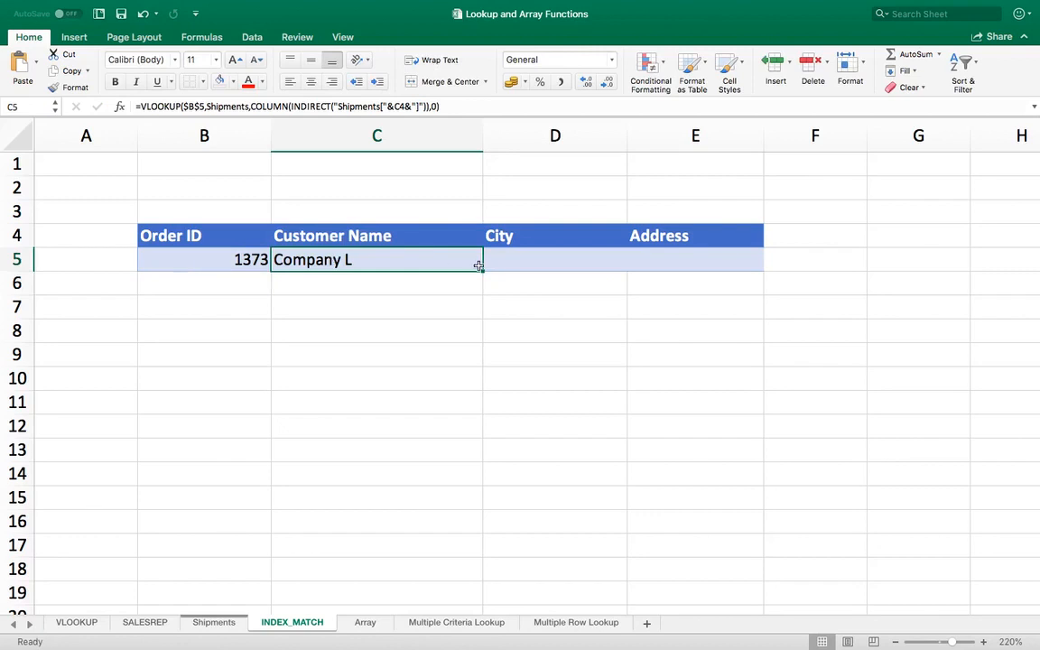
pyautogui.moveTo(483, 271); pyautogui.dragTo(720, 268)
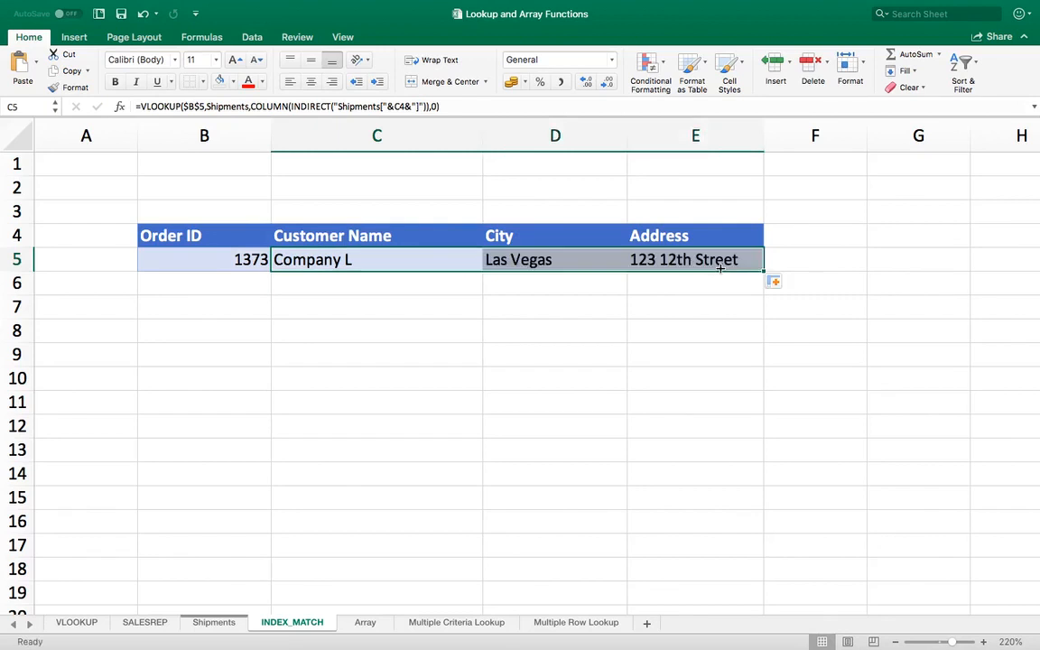
# Compare the City formula and the City and Address headers with the column order on the Shipments sheet.
pyautogui.click(531, 256)
pyautogui.click(650, 234)
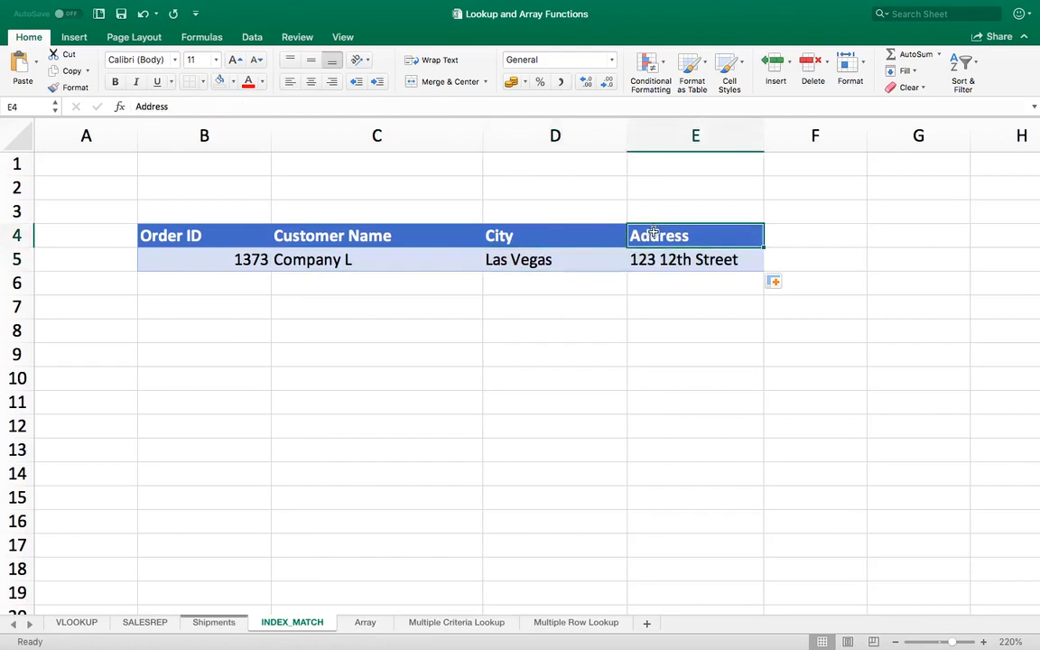
pyautogui.click(528, 261)
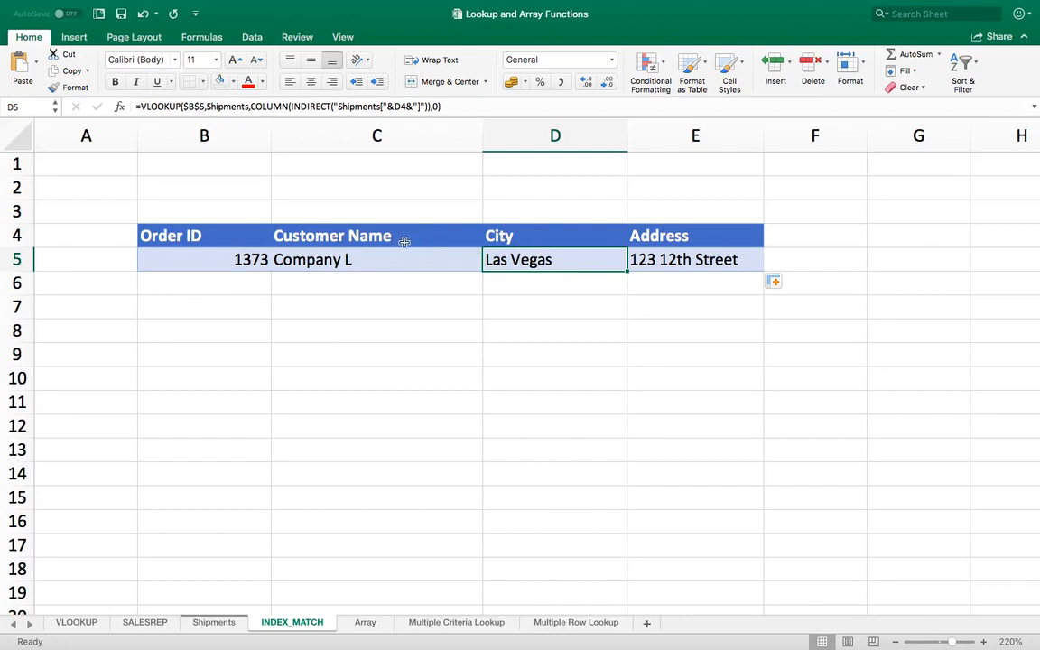
pyautogui.click(229, 622)
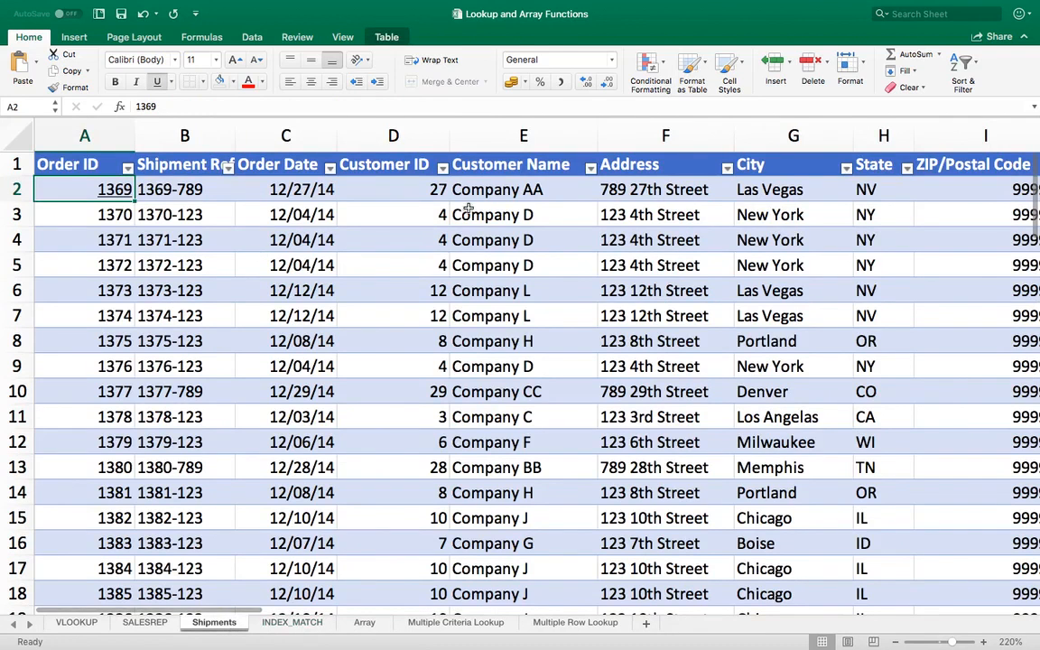
pyautogui.click(660, 192)
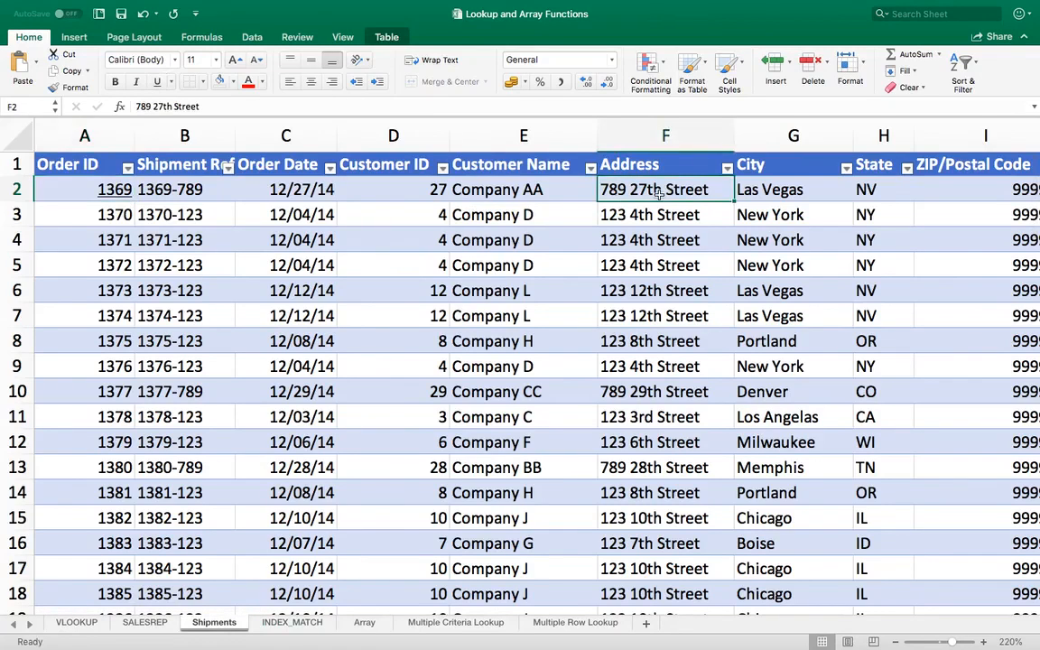
pyautogui.click(291, 622)
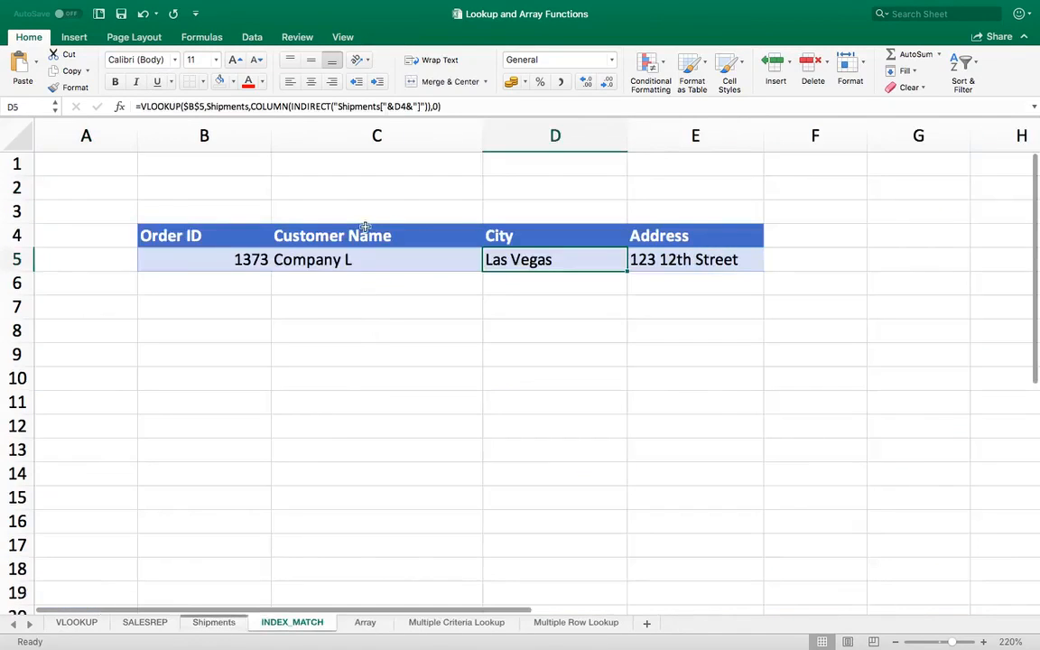
pyautogui.click(523, 232)
pyautogui.click(672, 231)
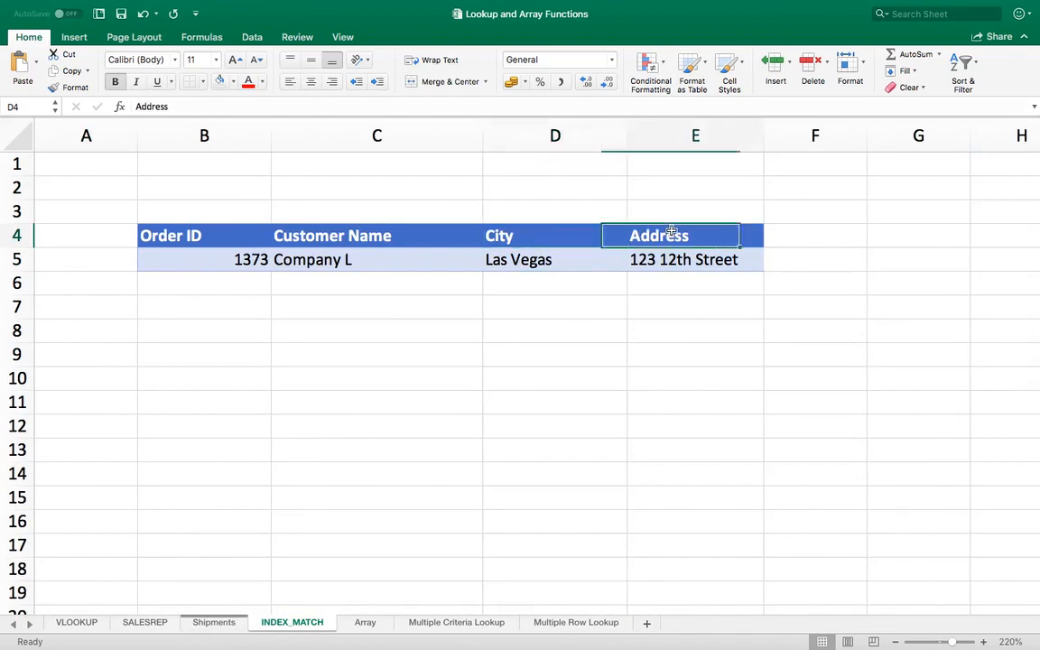
# Look through the Shipments columns from Address to Salesperson for another field to look up.
pyautogui.click(214, 623)
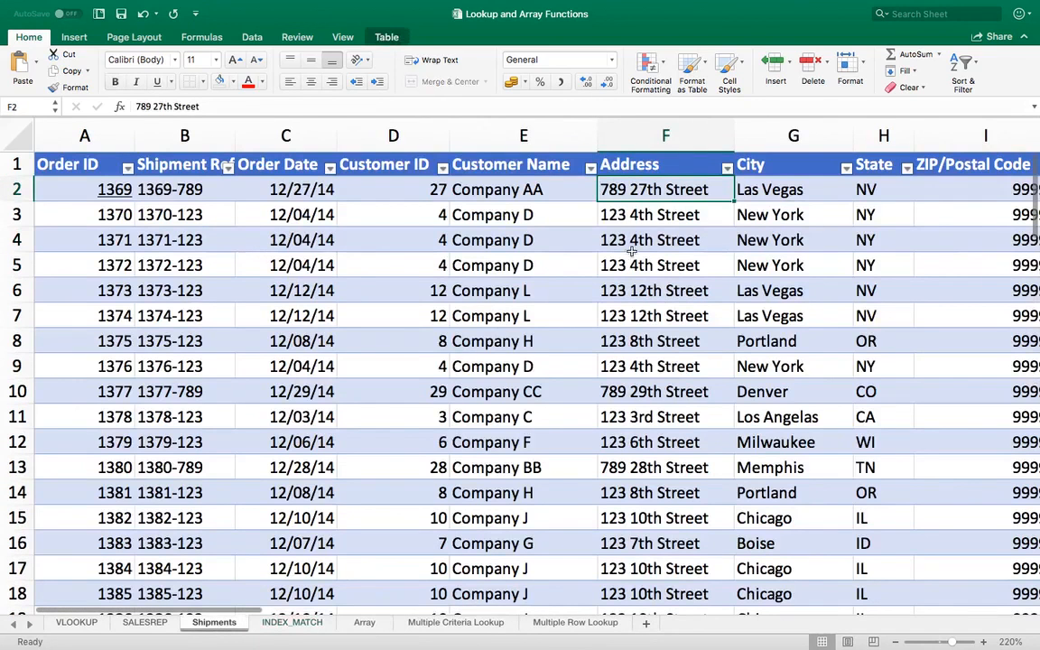
pyautogui.click(663, 216)
pyautogui.press('Right')
pyautogui.press('Right')
pyautogui.press('Right')
pyautogui.press('Right')
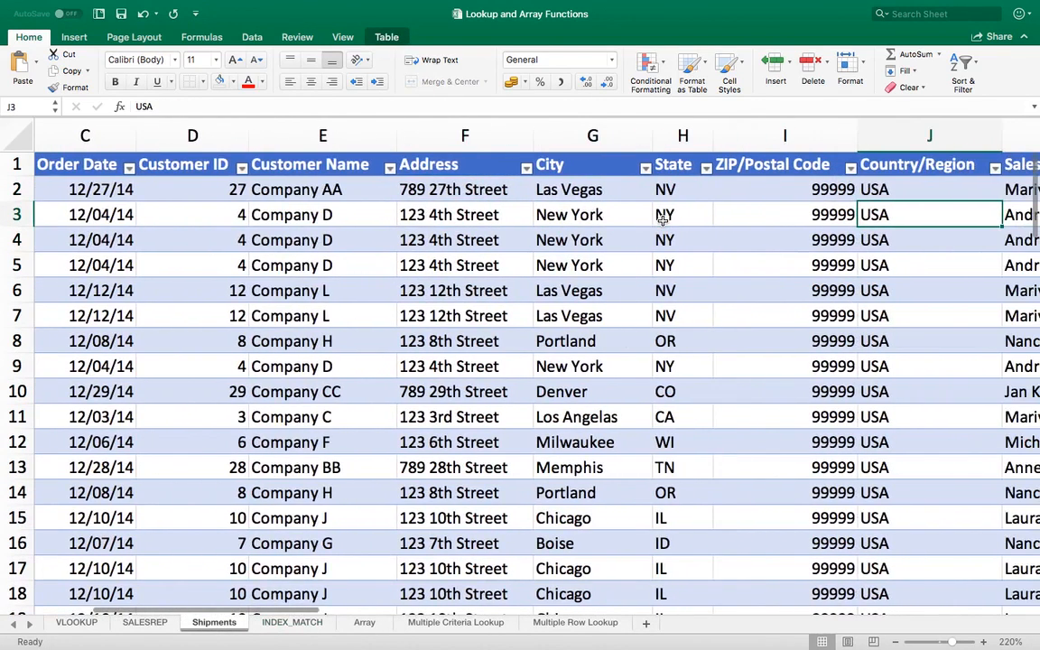
pyautogui.press('Up')
pyautogui.press('Right')
pyautogui.press('Right')
pyautogui.press('Left')
pyautogui.press('Left')
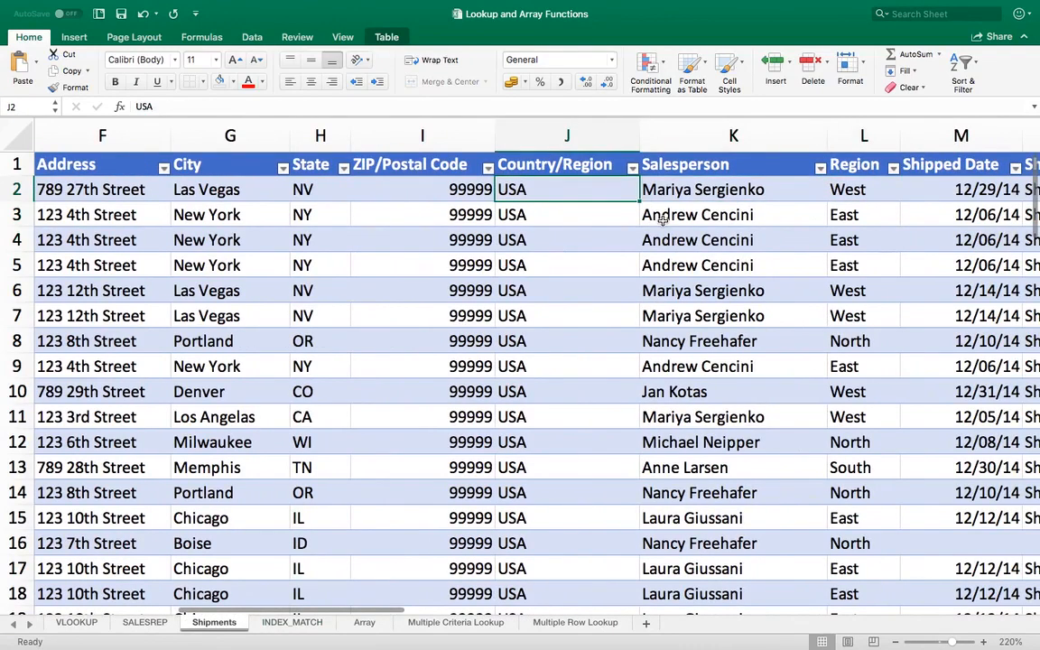
pyautogui.press('Right')
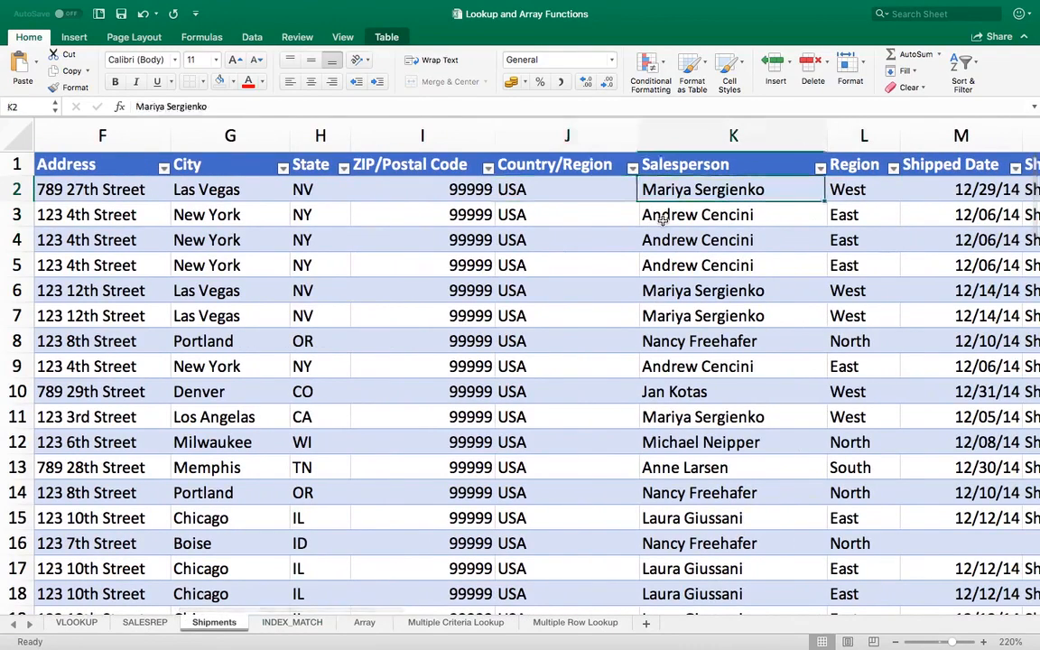
# Replace the Address header in E4 of the INDEX_MATCH sheet with Salesperson.
pyautogui.click(280, 624)
pyautogui.click(602, 260)
pyautogui.press('Up')
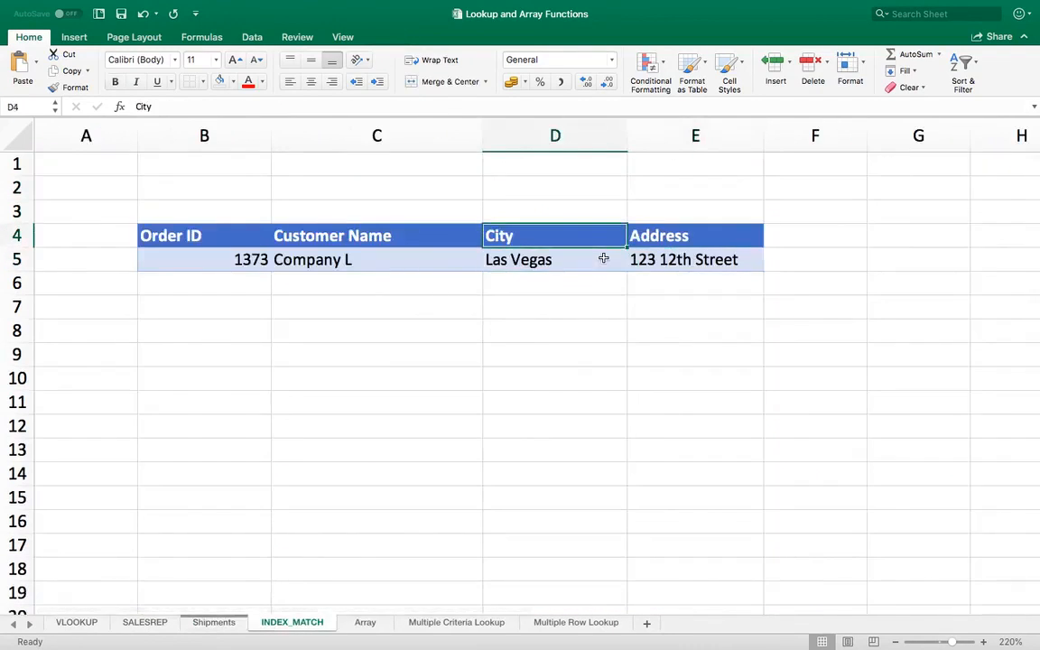
pyautogui.press('Right')
pyautogui.write('Sales')
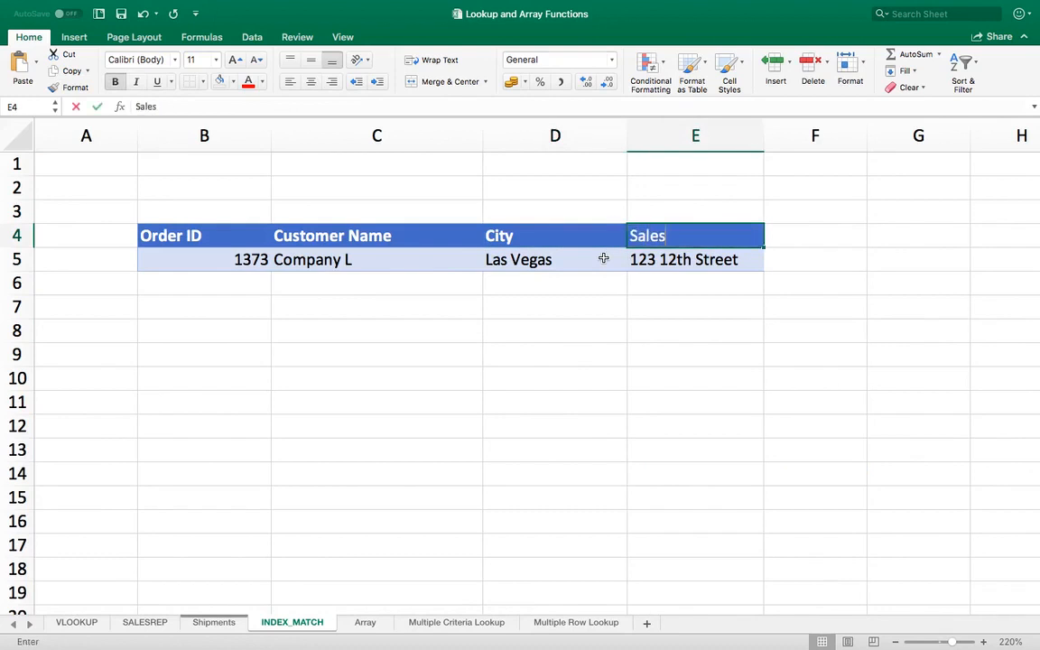
pyautogui.write('person')
pyautogui.press('Return')
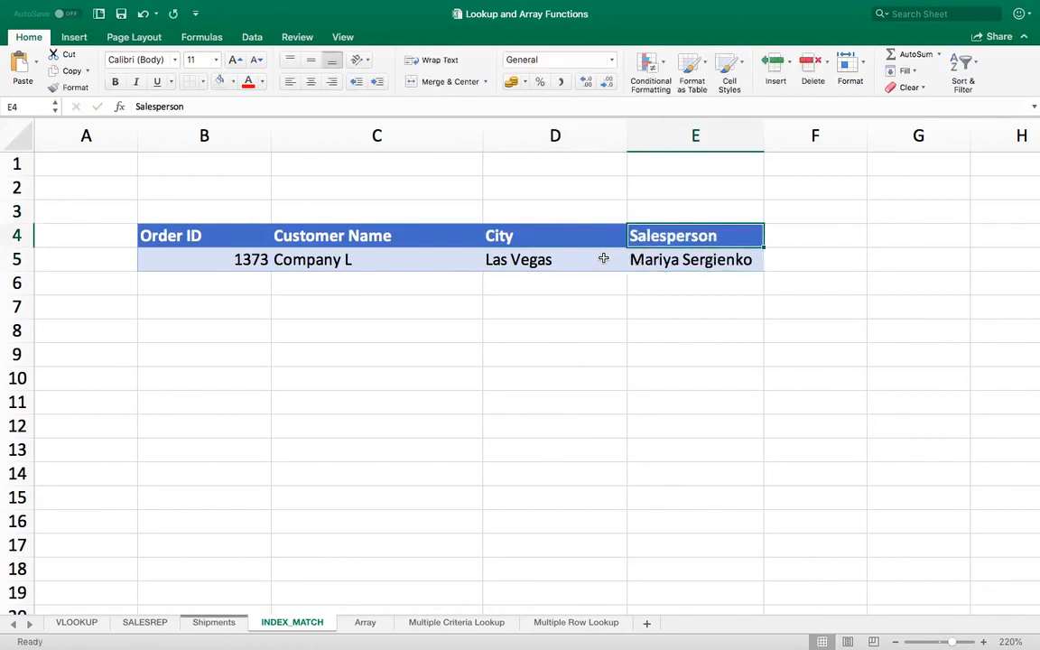
# Check the lookup formulas under Salesperson and Customer Name against the header cells they reference.
pyautogui.press('Down')
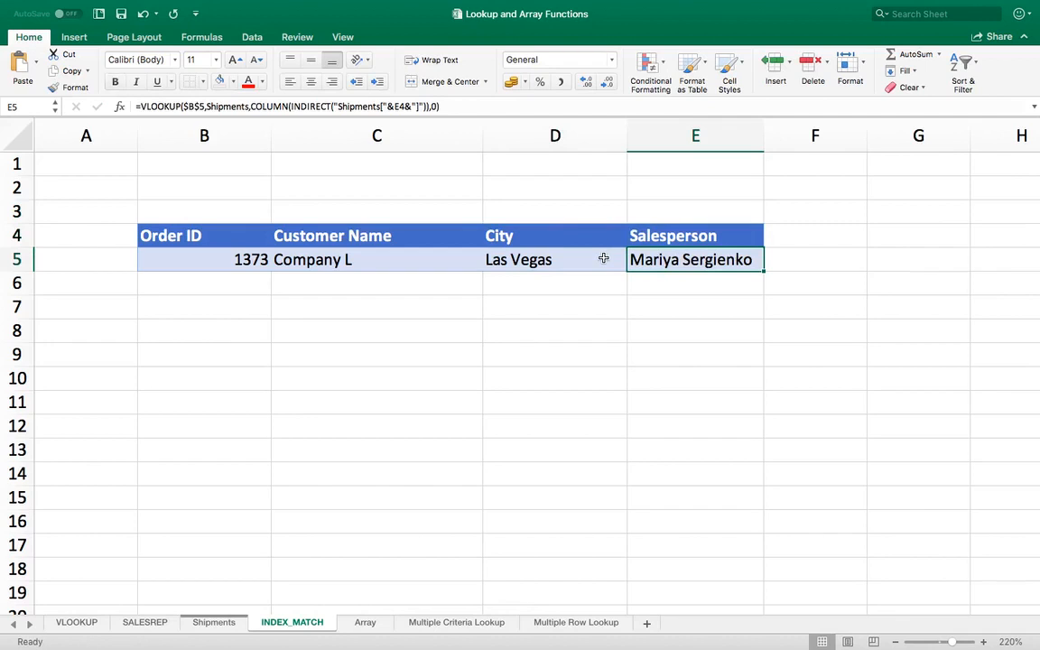
pyautogui.press('Up')
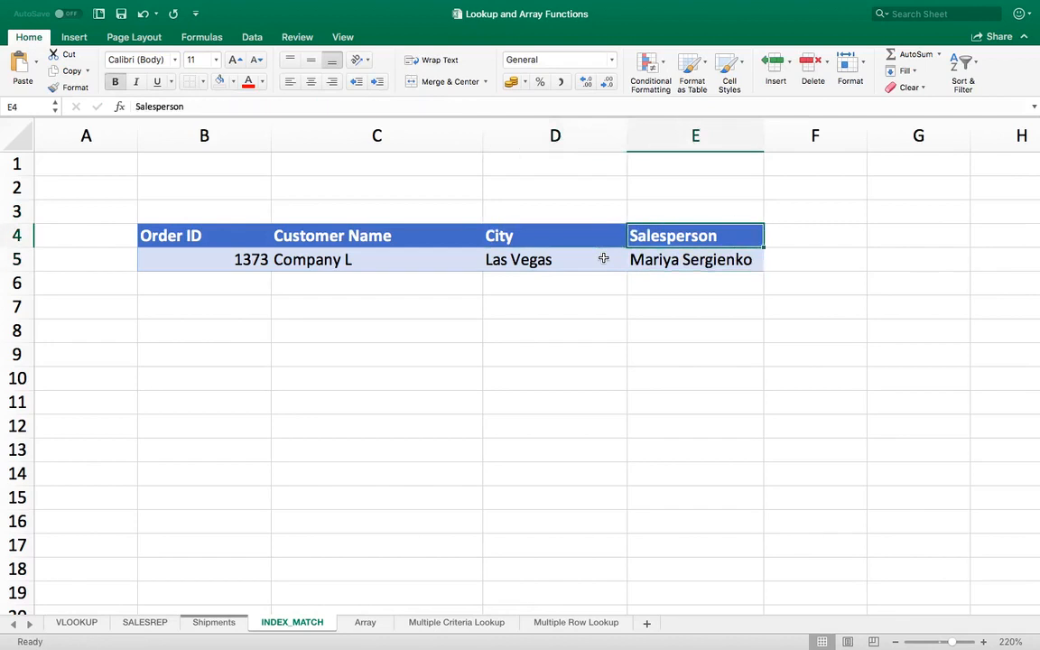
pyautogui.press('Down')
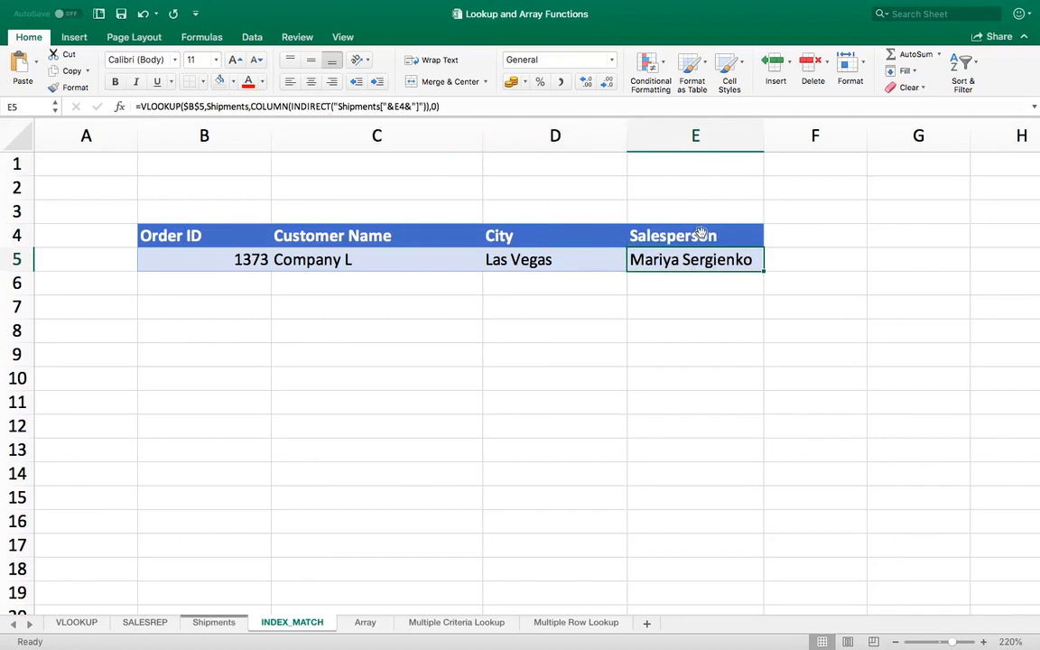
pyautogui.click(443, 260)
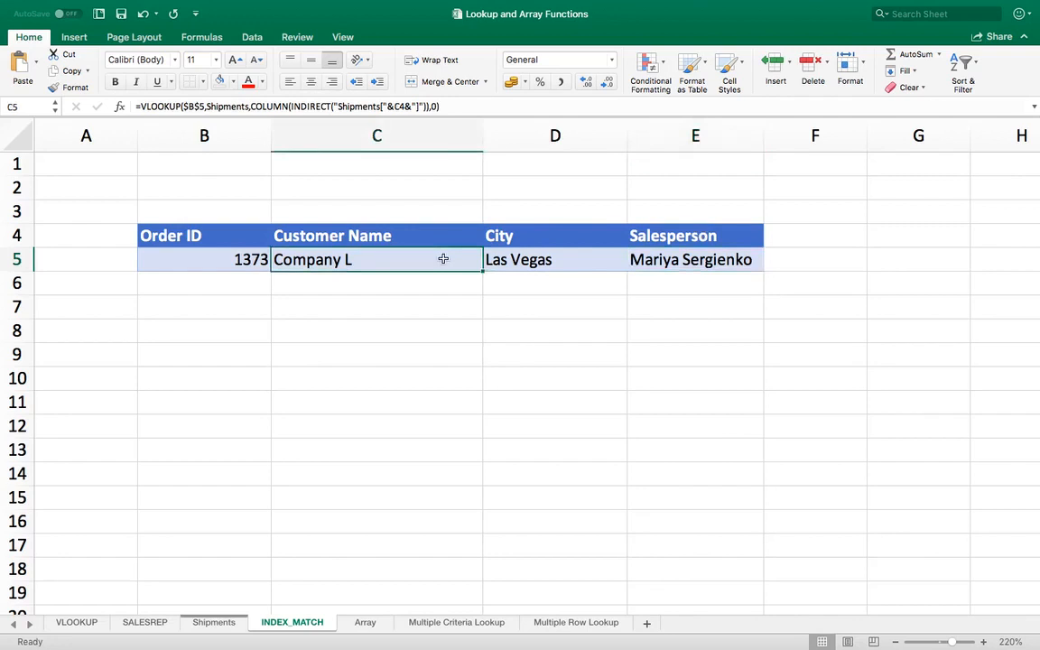
pyautogui.press('Right')
pyautogui.press('Up')
pyautogui.press('Left')
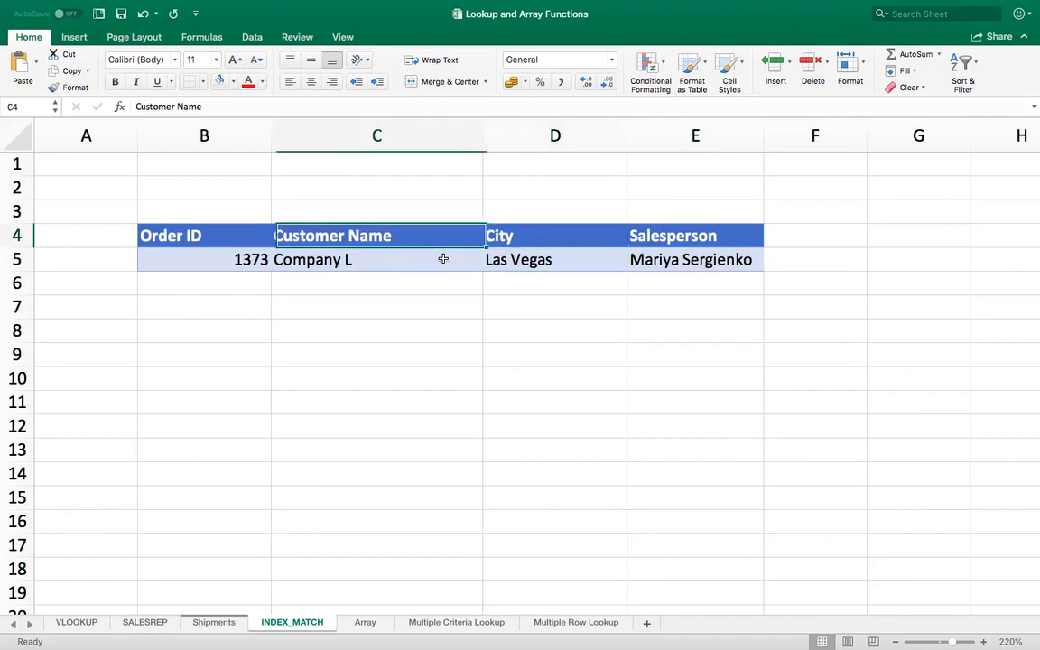
# Replace the order ID in B5 with the ID of the first order on the Shipments sheet.
pyautogui.press('Left')
pyautogui.press('Down')
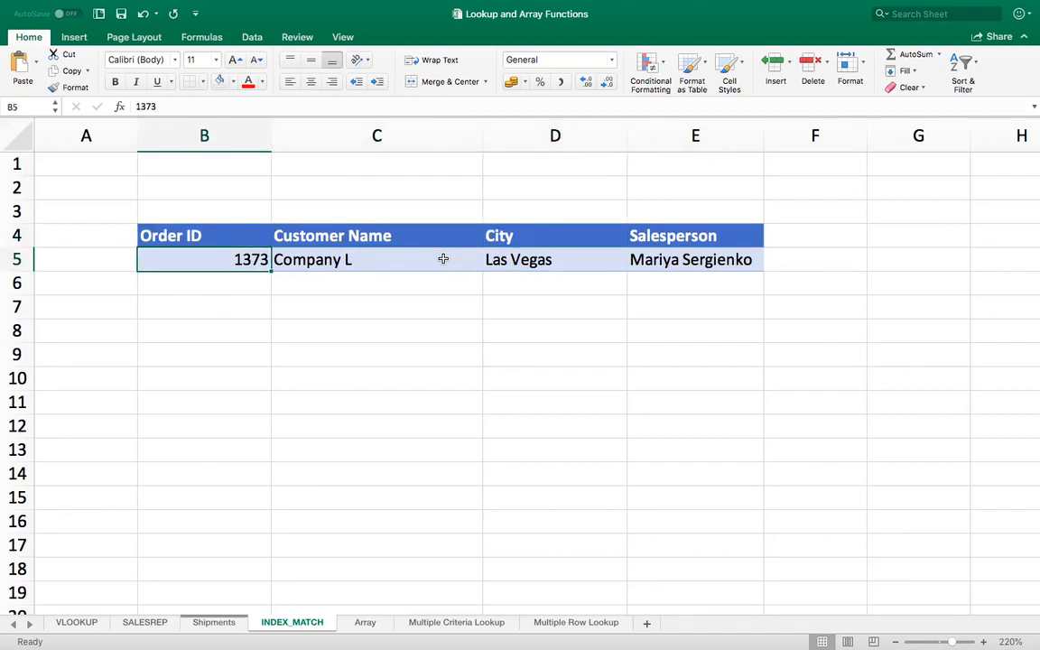
pyautogui.write('169')
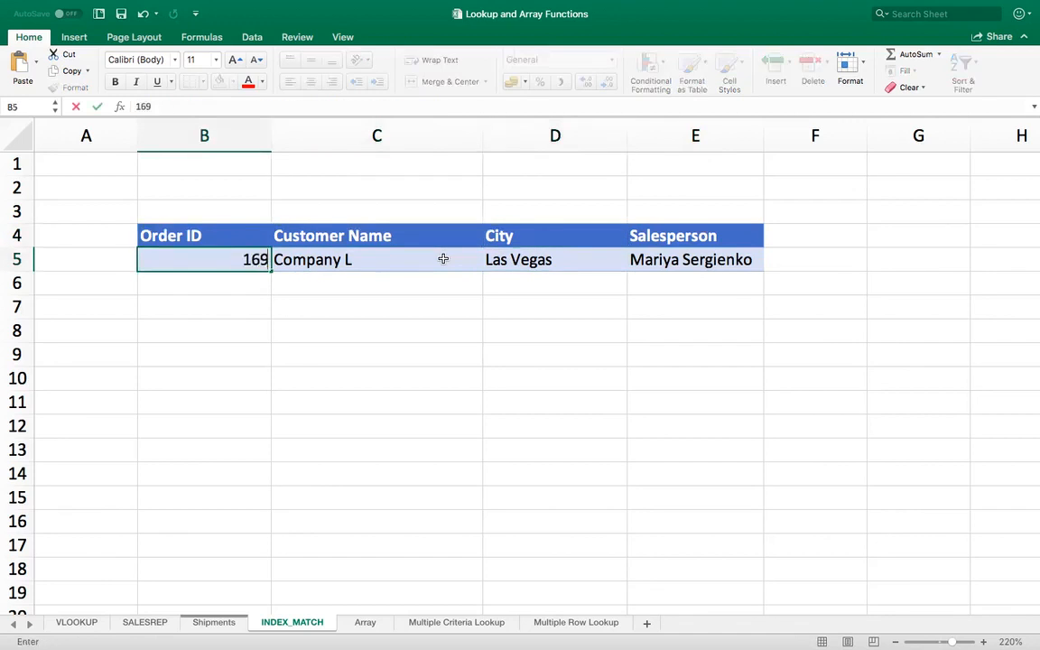
pyautogui.press('Return')
pyautogui.press('Up')
pyautogui.write('136')
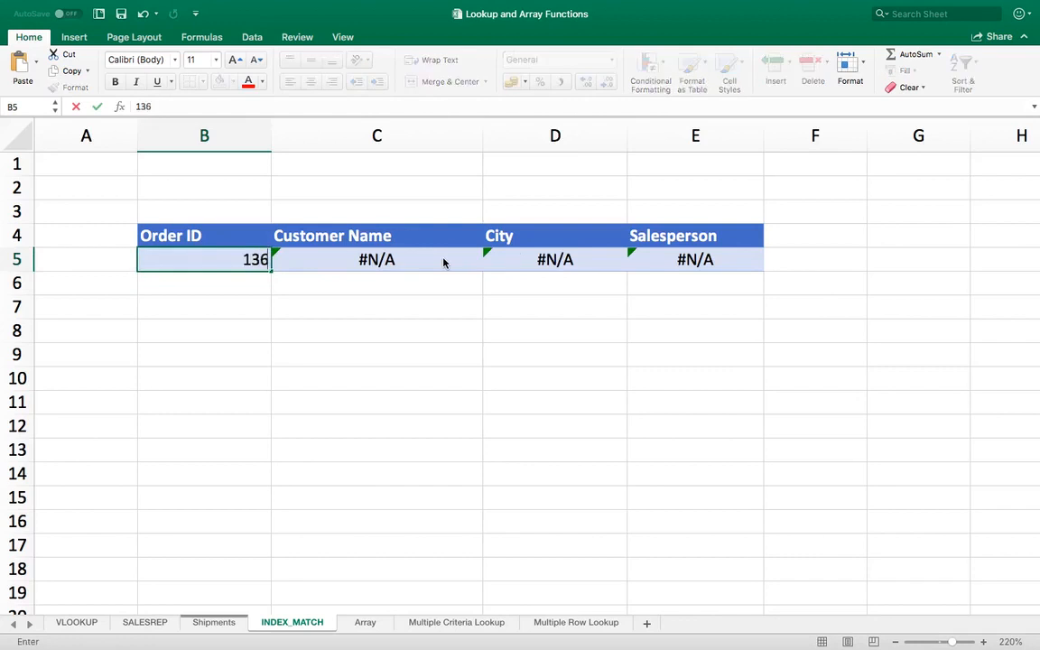
pyautogui.write('9')
pyautogui.press('Return')
pyautogui.press('Up')
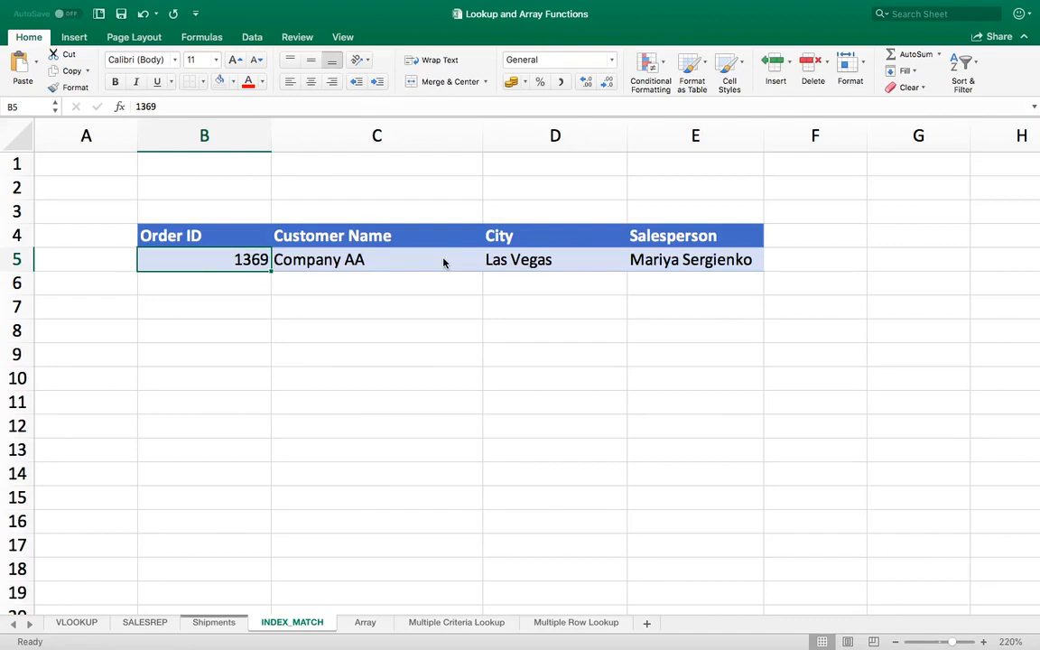
# Examine the Shipment Reference column on the Shipments sheet and the CONCAT formula that builds its values.
pyautogui.click(214, 623)
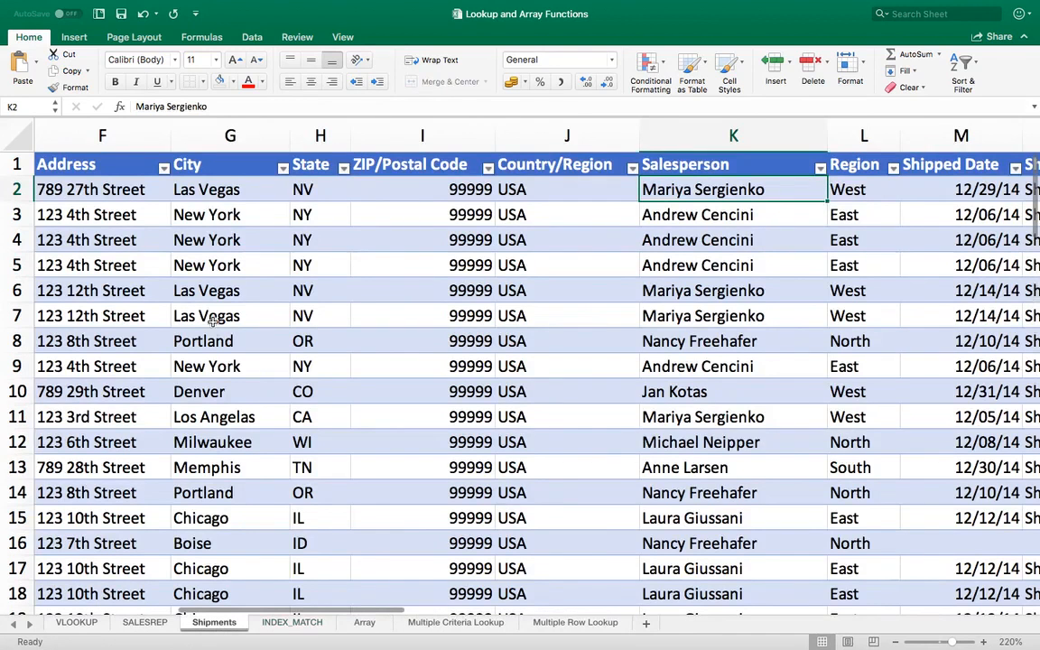
pyautogui.click(100, 264)
pyautogui.hscroll(-6, 104, 262)
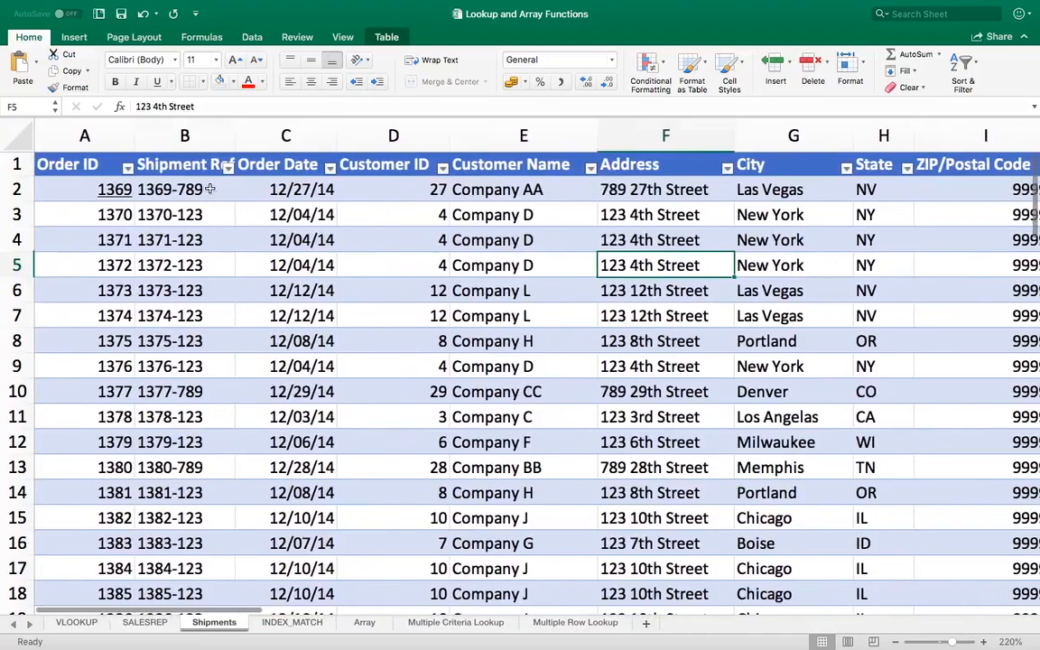
pyautogui.click(207, 189)
pyautogui.click(177, 165)
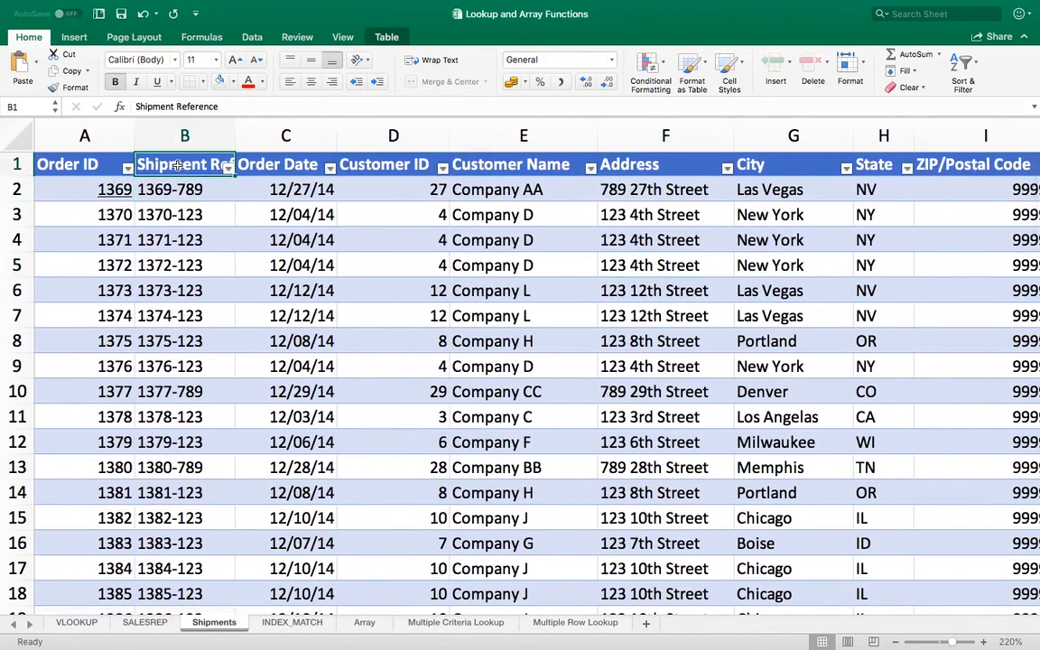
pyautogui.press('Down')
pyautogui.press('Down')
pyautogui.press('Down')
pyautogui.press('Down')
pyautogui.press('Down')
pyautogui.press('Down')
pyautogui.press('Down')
pyautogui.press('Down')
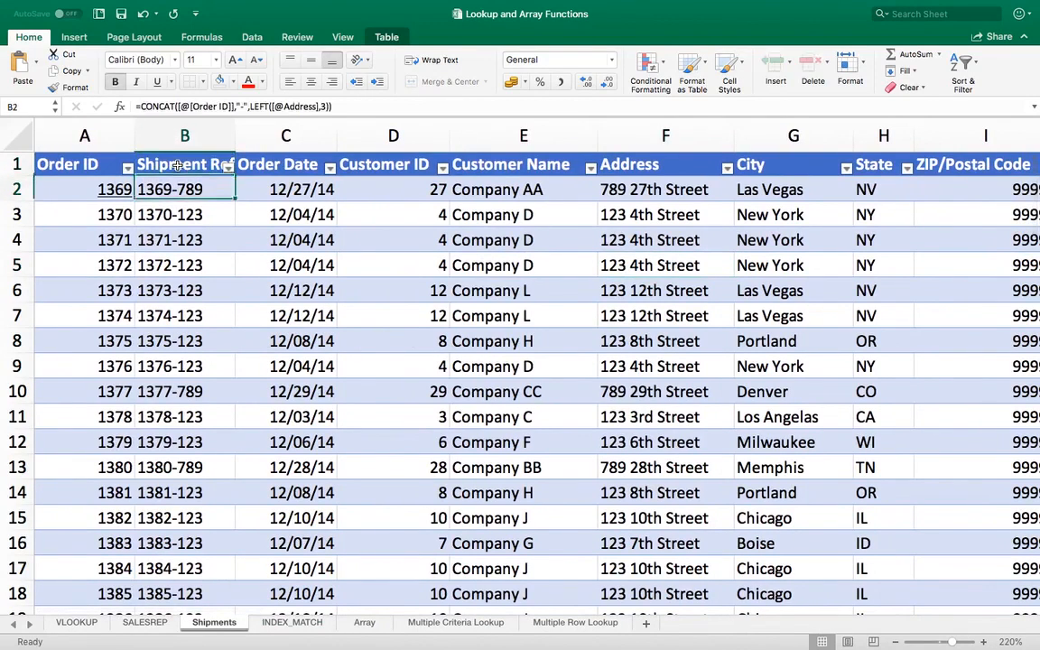
pyautogui.press('Down')
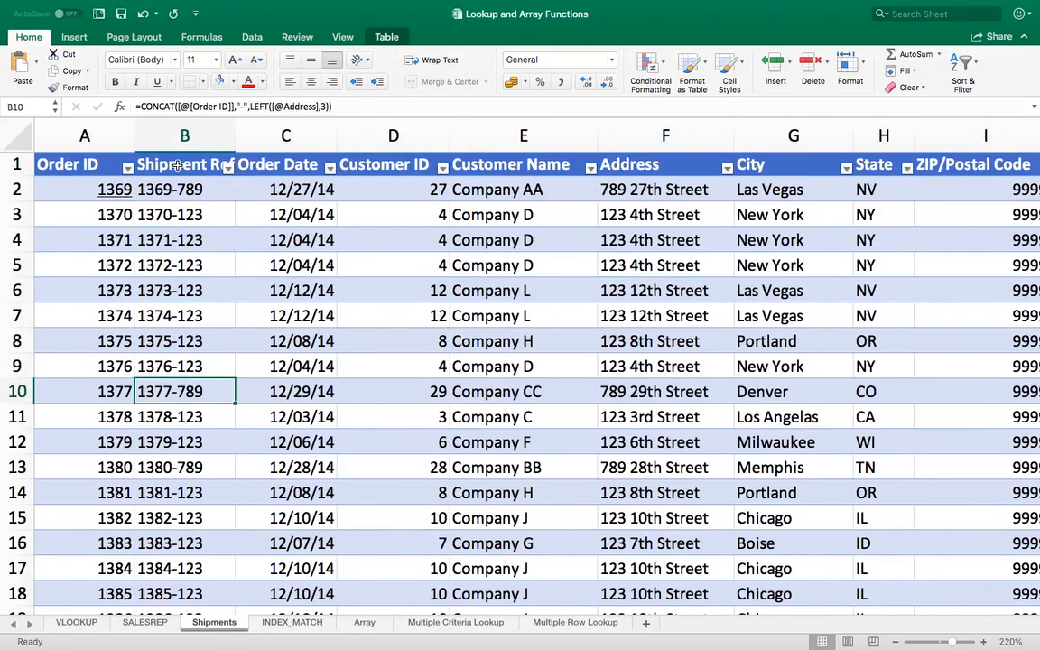
pyautogui.press('Up')
pyautogui.press('Up')
pyautogui.press('Up')
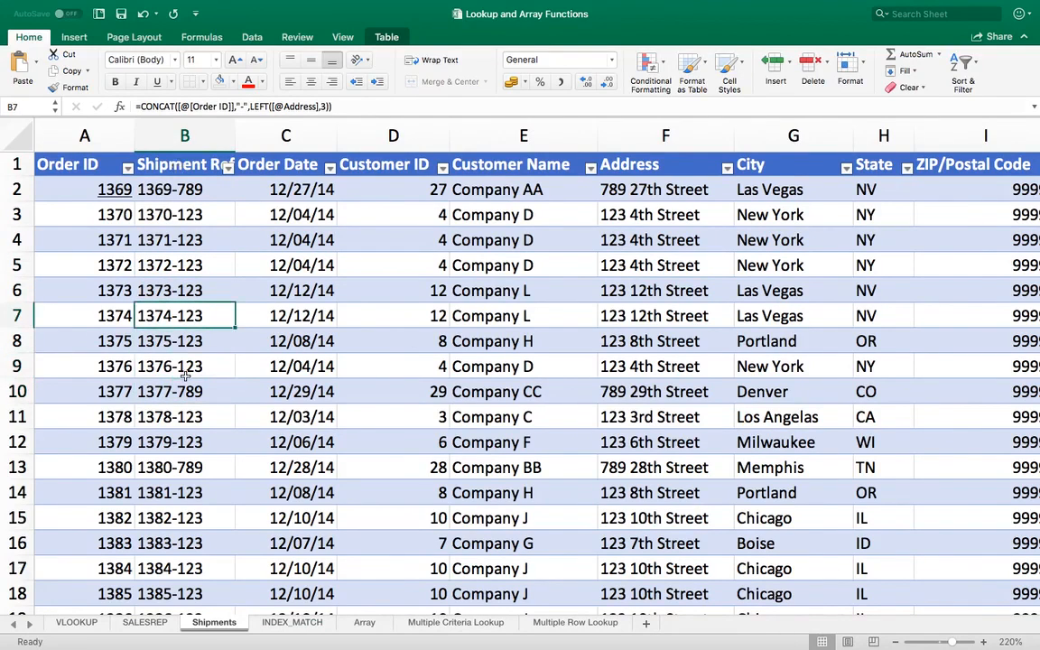
# Replace the Order ID header in B4 of the INDEX_MATCH sheet with Shipment Reference.
pyautogui.click(287, 624)
pyautogui.click(211, 235)
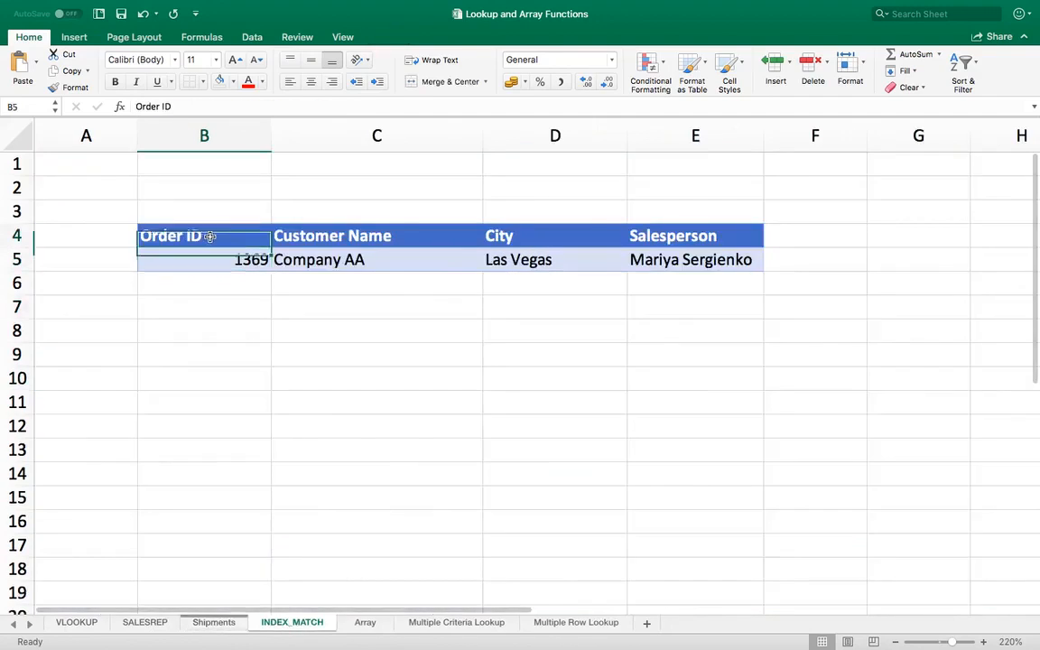
pyautogui.write('Or')
pyautogui.press('BackSpace')
pyautogui.press('BackSpace')
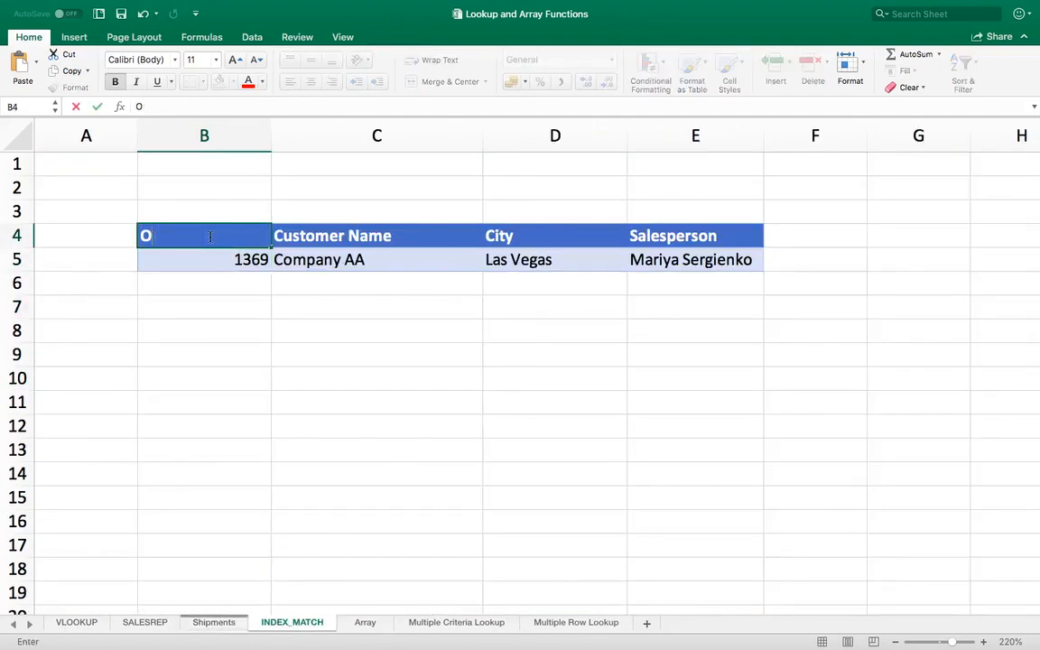
pyautogui.write('Shipment')
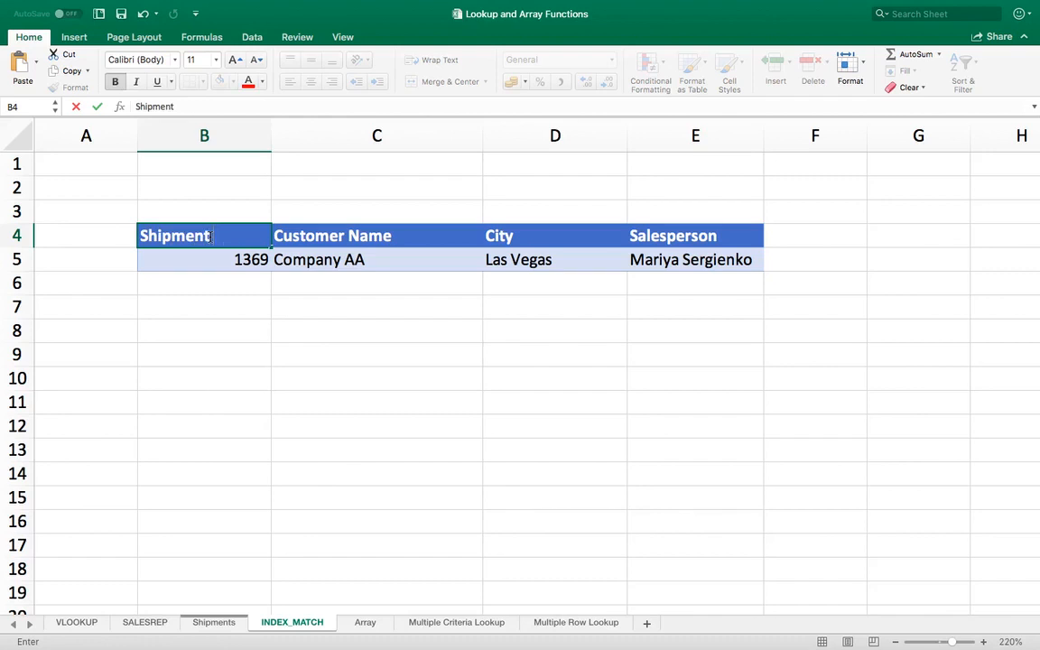
pyautogui.write(' Referebnc')
pyautogui.press('BackSpace')
pyautogui.press('BackSpace')
pyautogui.press('BackSpace')
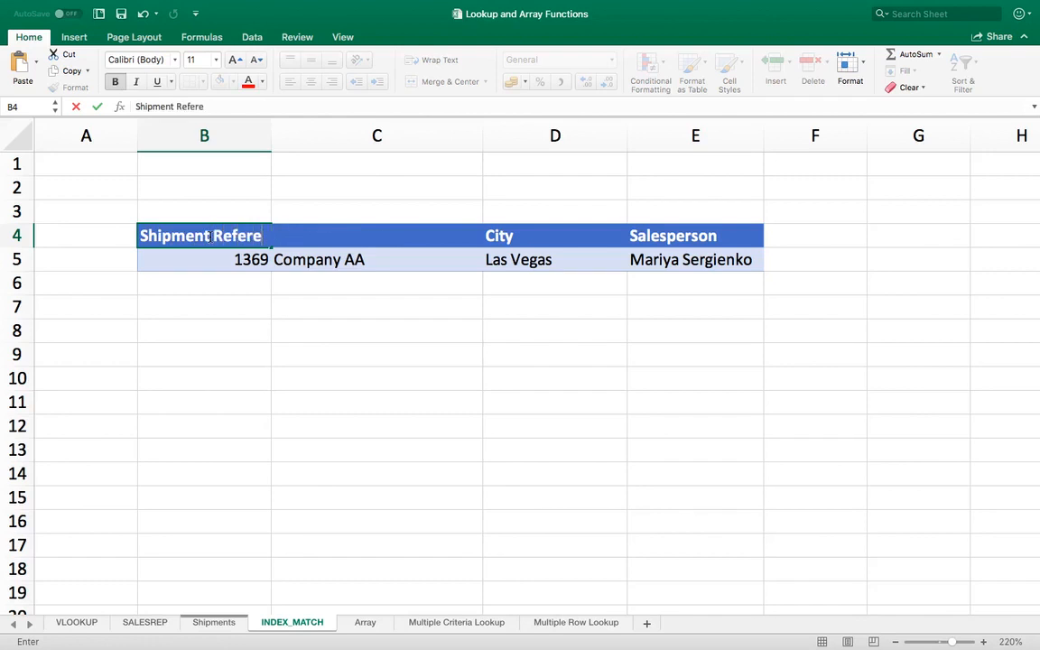
pyautogui.write('nce')
pyautogui.press('Return')
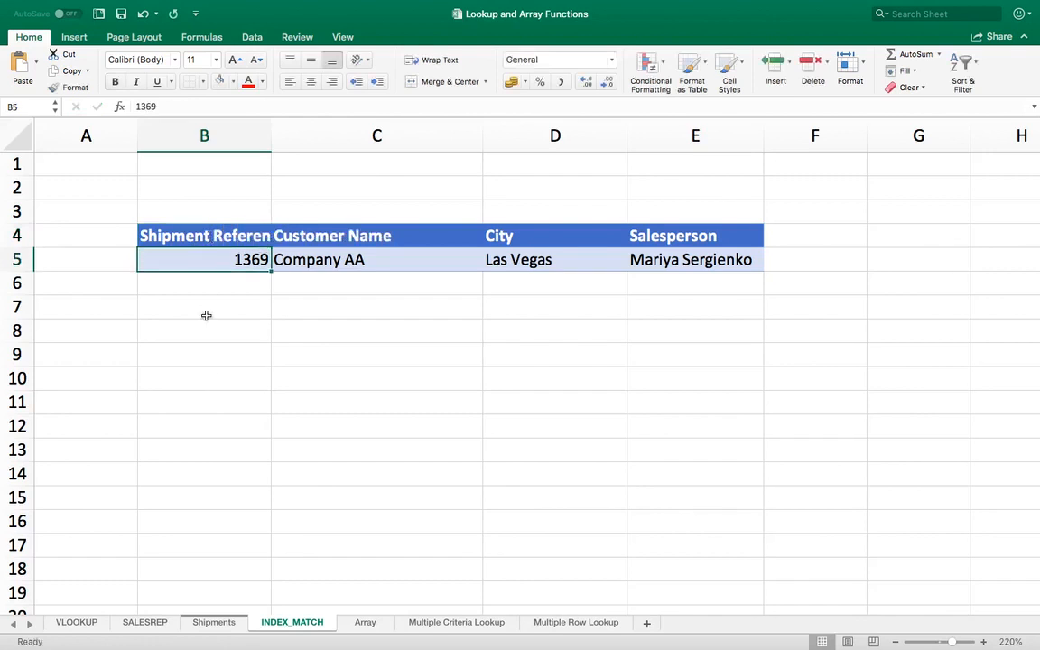
# Replace the order ID in B5 with the Shipment Reference of the first record on the Shipments sheet.
pyautogui.click(216, 623)
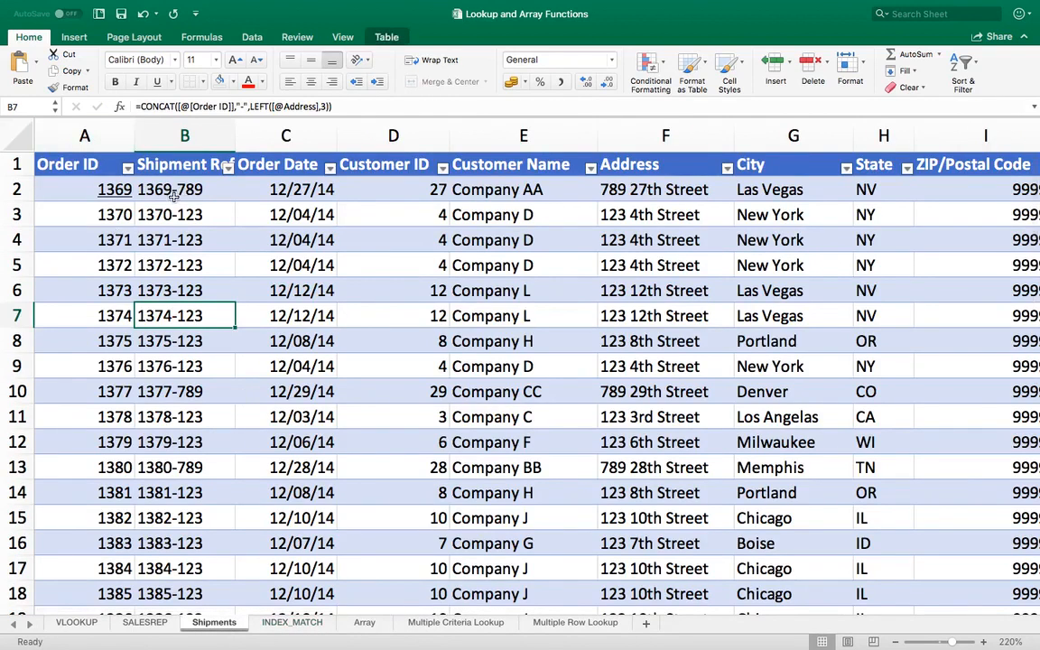
pyautogui.click(284, 622)
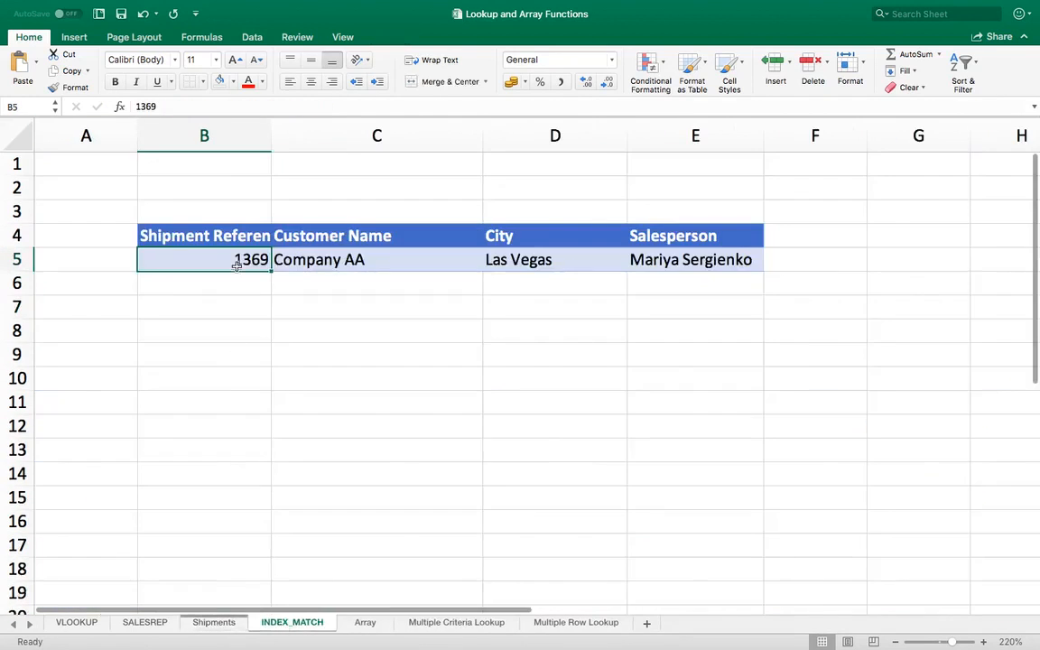
pyautogui.write('1369')
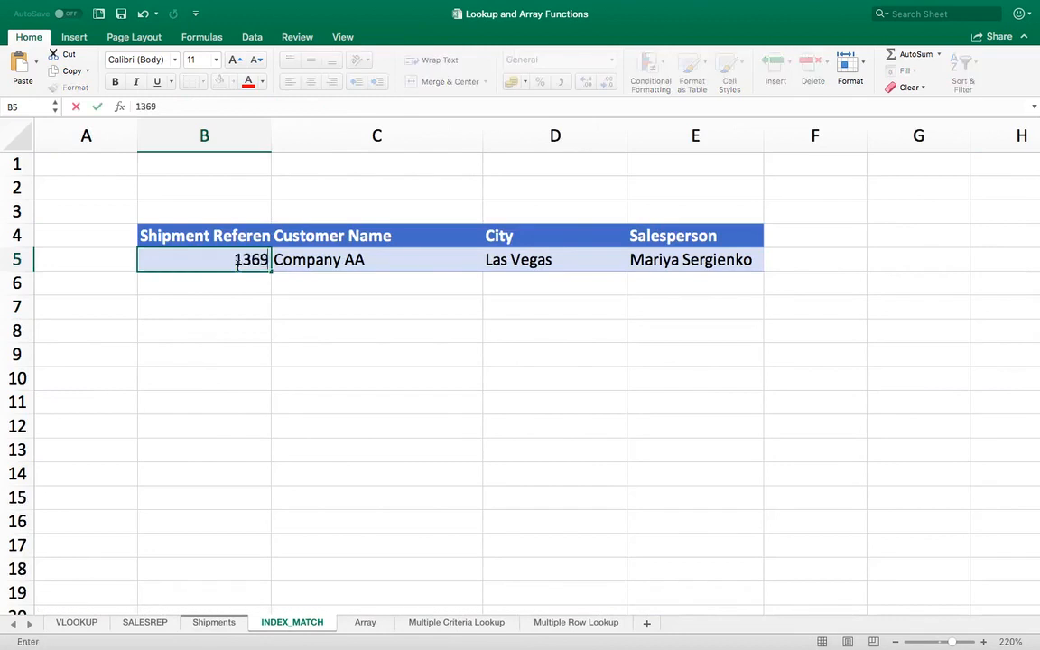
pyautogui.write('-78')
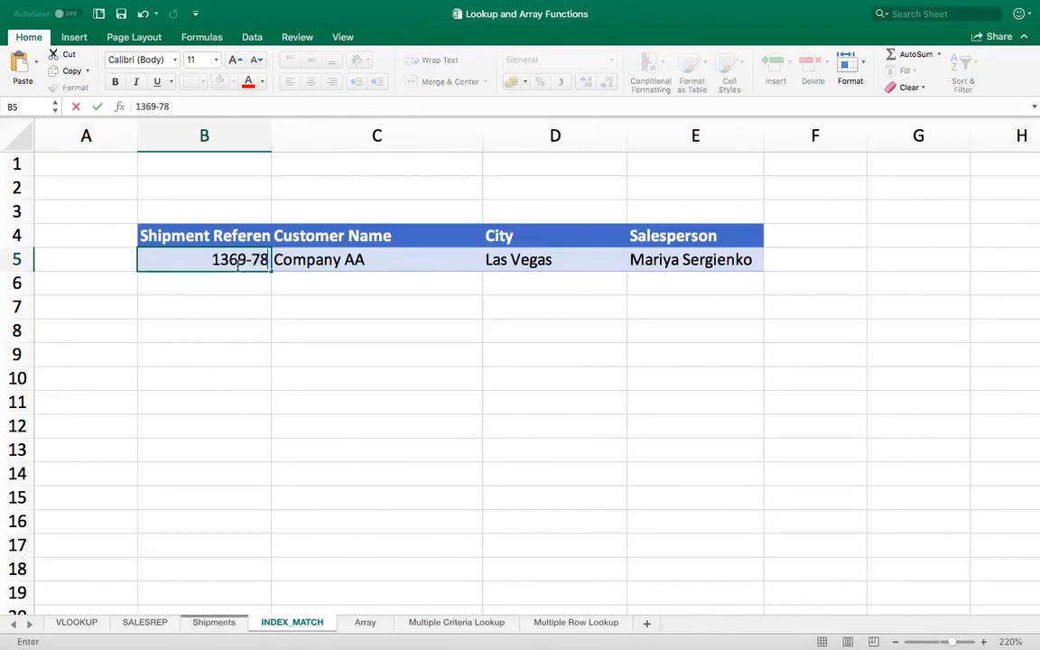
pyautogui.write('9')
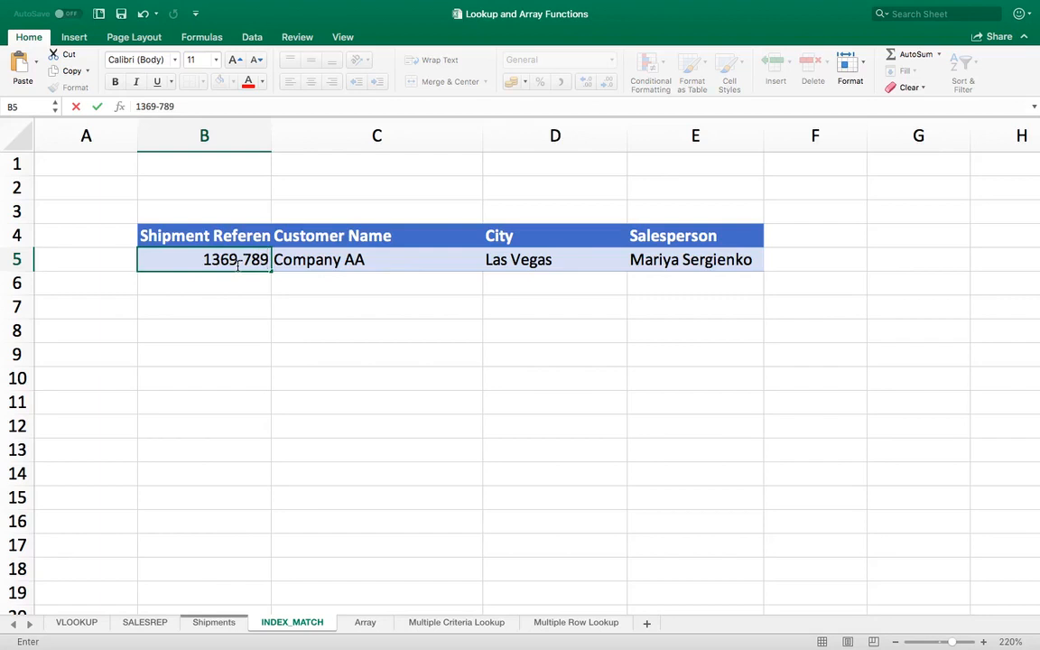
pyautogui.press('Return')
pyautogui.press('Up')
pyautogui.press('Right')
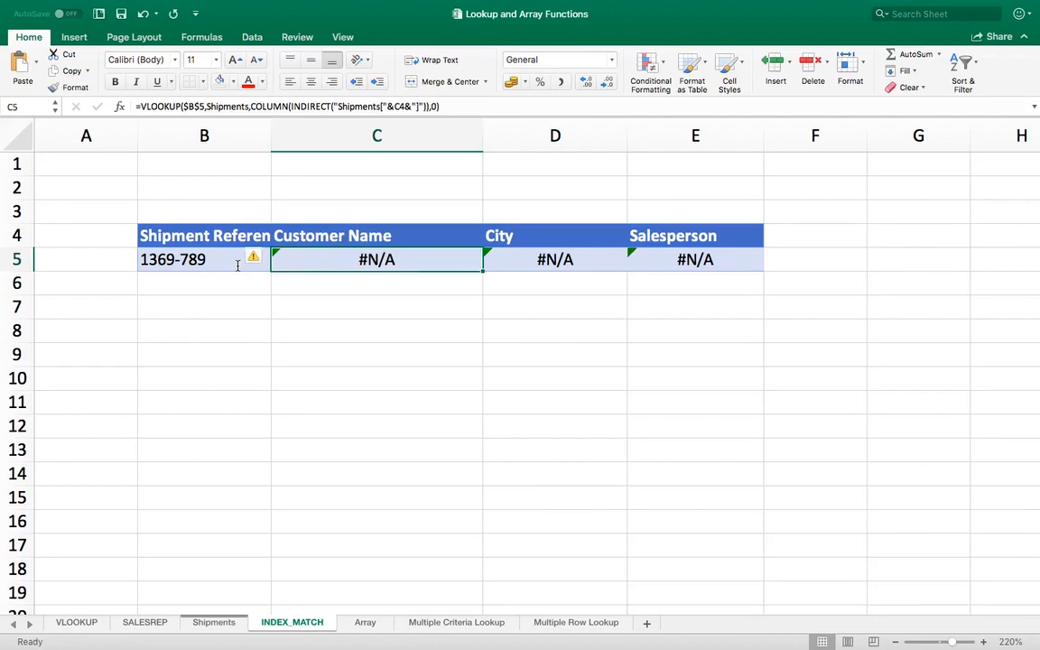
# Compare the lookup value in B5 with the Shipments table and inspect the VLOOKUP arguments in C5.
pyautogui.click(238, 264)
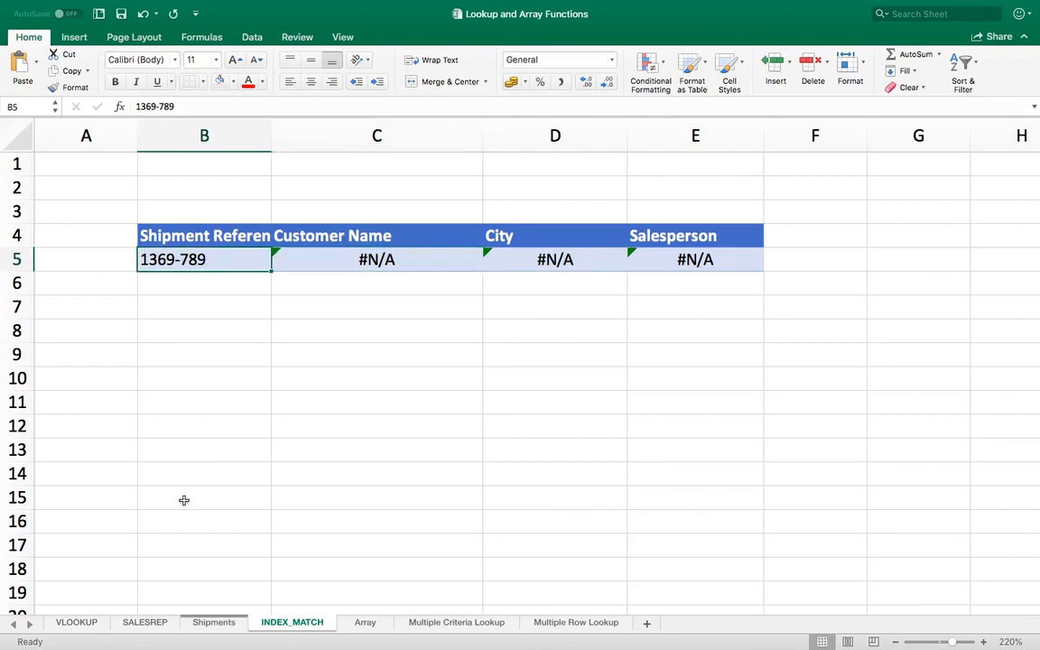
pyautogui.click(214, 623)
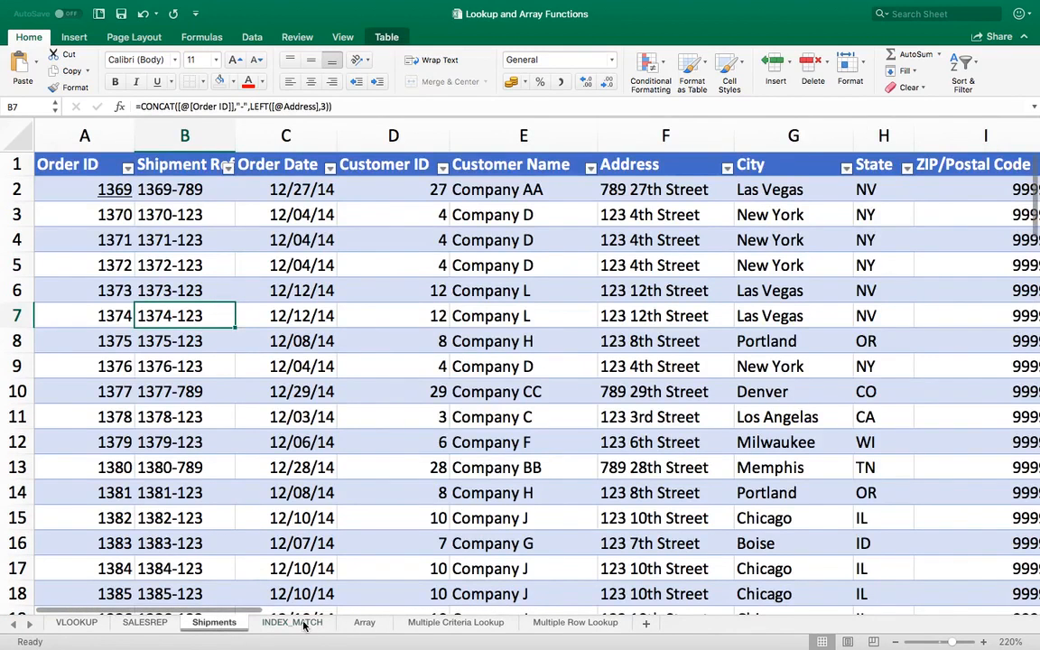
pyautogui.hotkey('ctrl', 'pagedown')
pyautogui.click(385, 267)
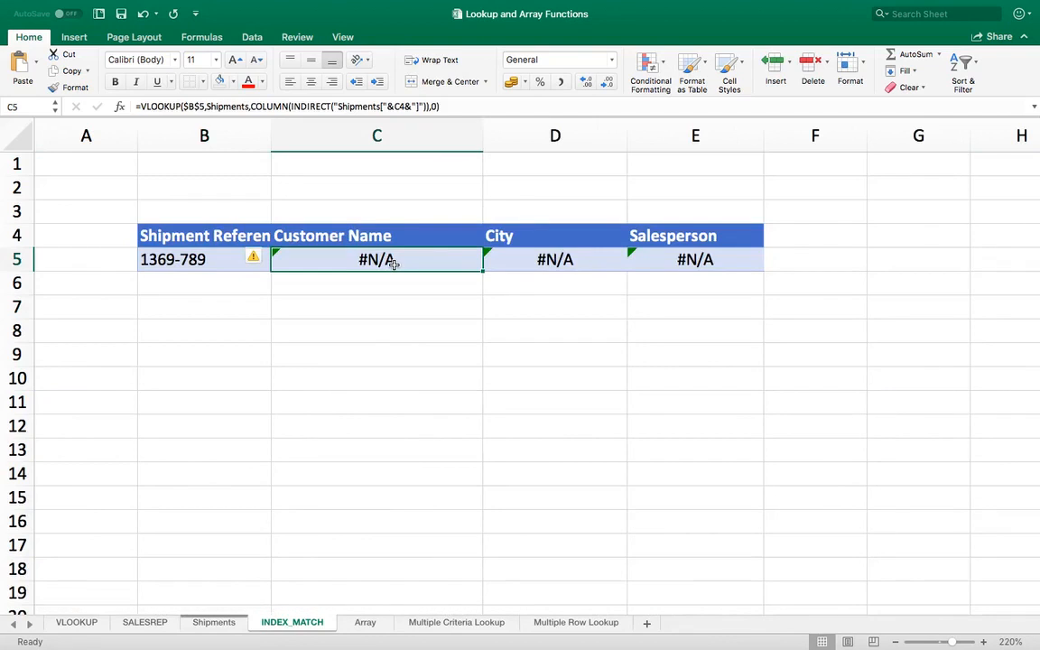
pyautogui.doubleClick(356, 260)
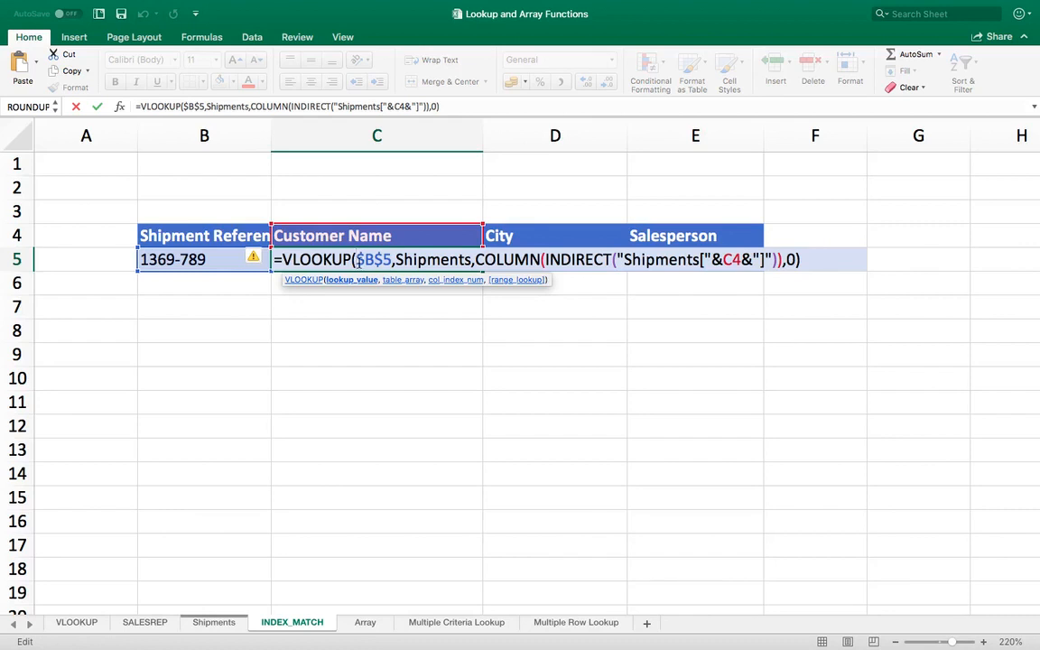
pyautogui.press('Return')
pyautogui.press('Left')
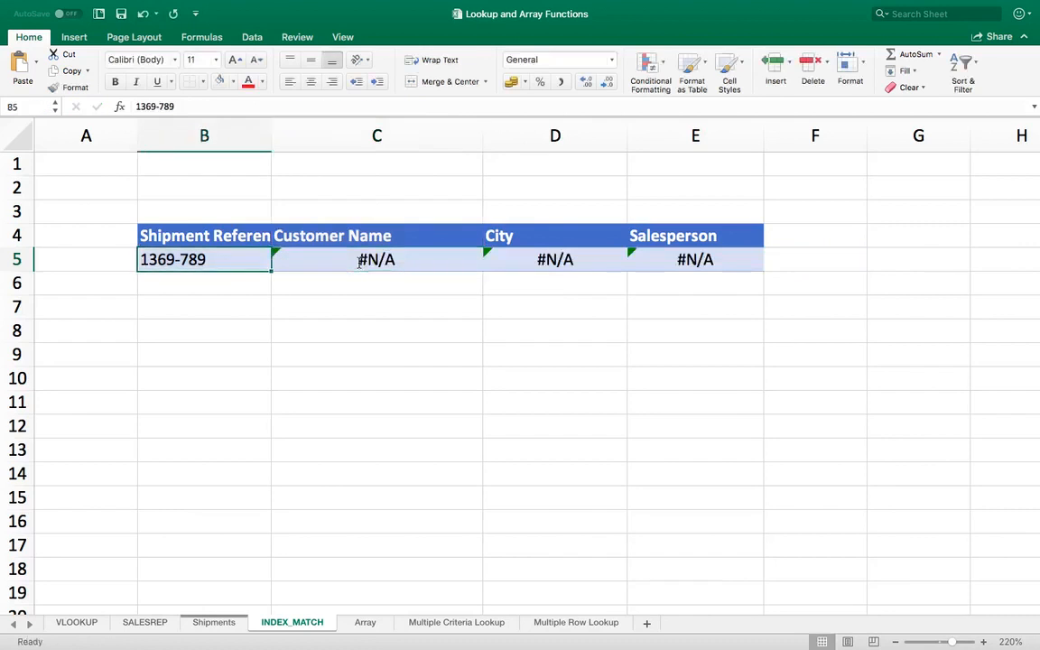
# Check the first column of the Shipments sheet against the kind of lookup value held in B5 of INDEX_MATCH.
pyautogui.click(221, 623)
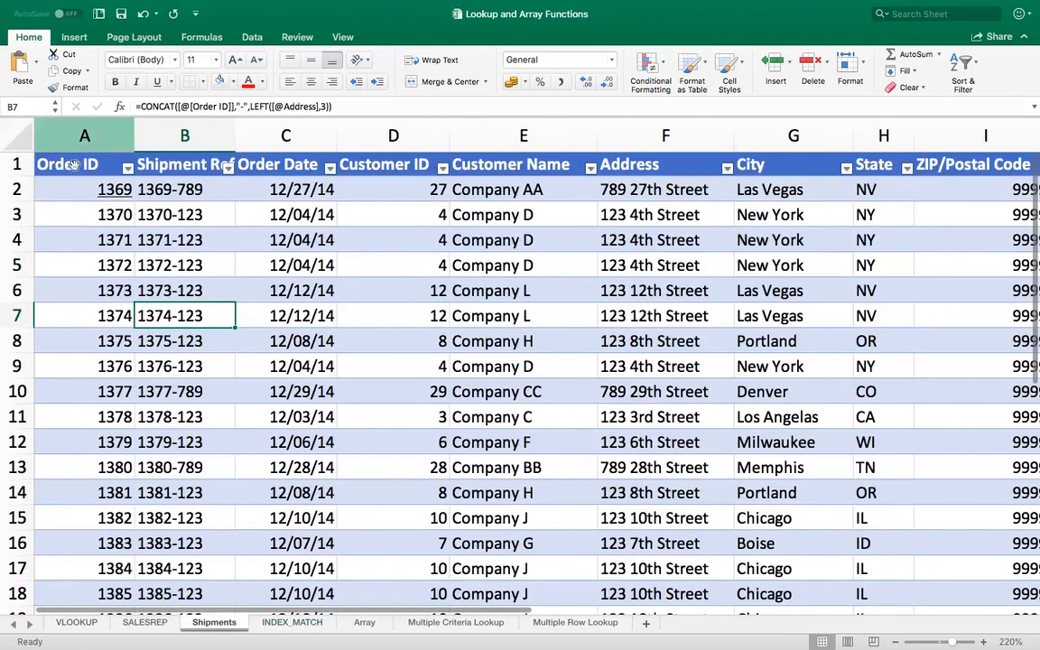
pyautogui.click(113, 190)
pyautogui.click(80, 137)
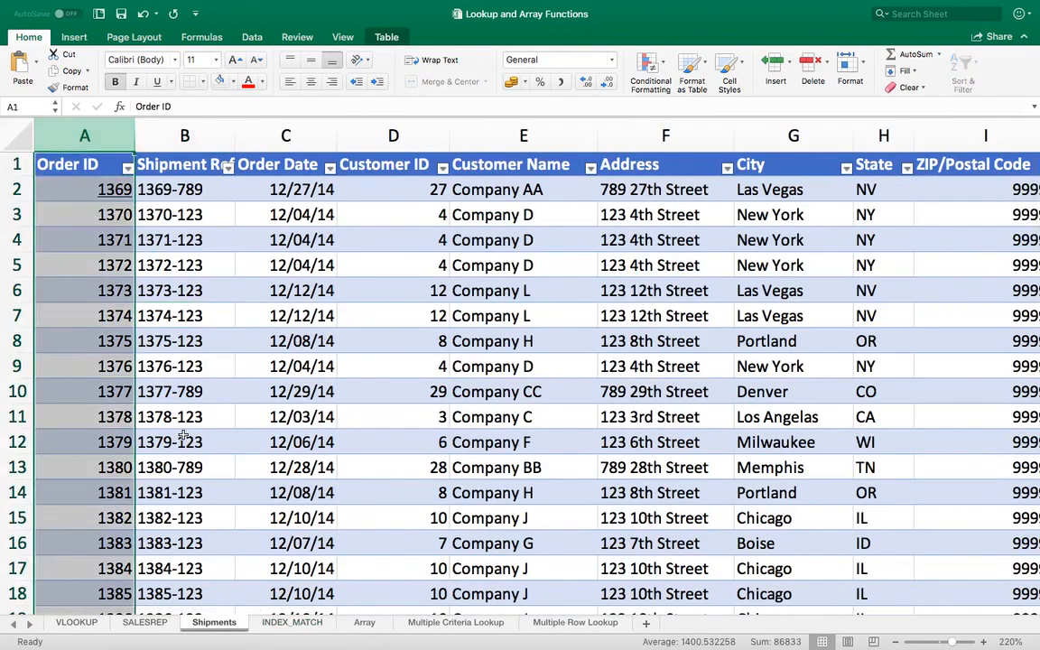
pyautogui.click(280, 626)
pyautogui.click(211, 299)
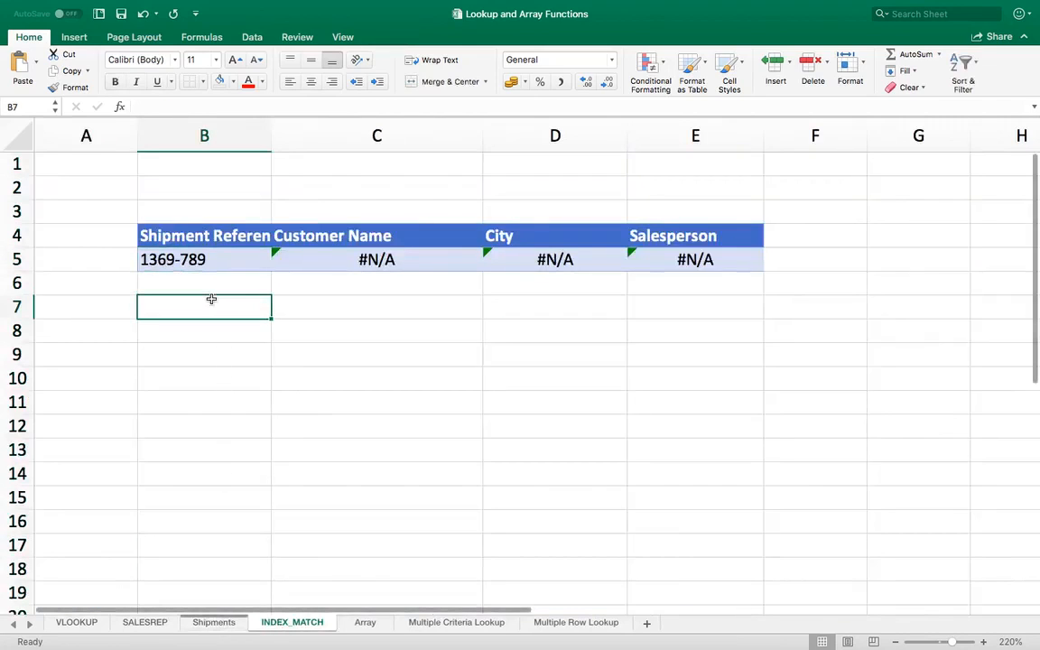
pyautogui.click(194, 260)
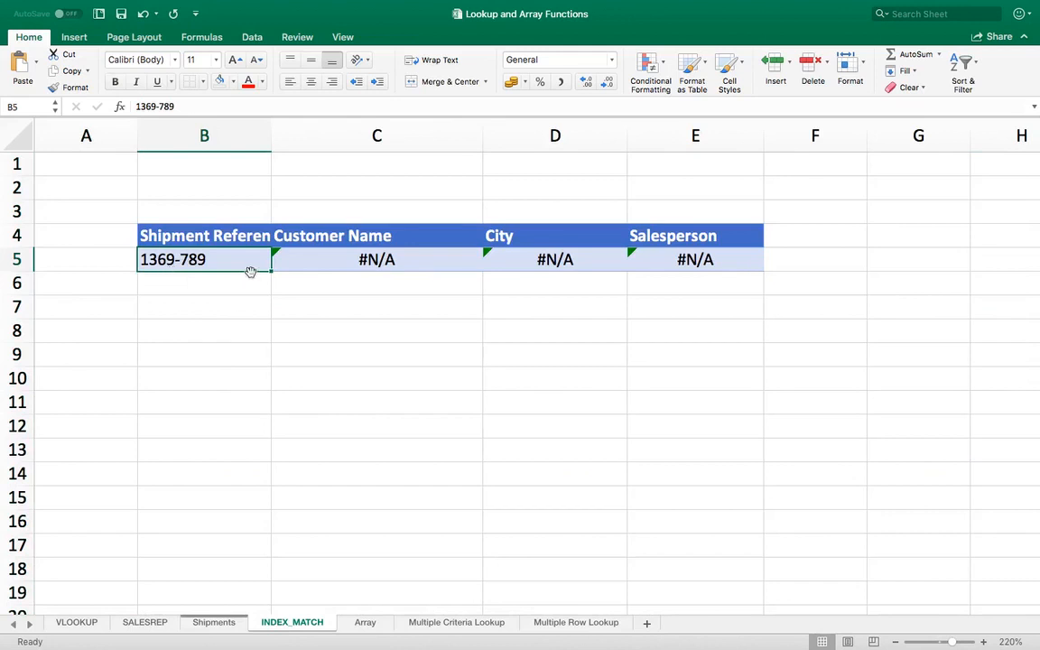
# Compare the positions of the Order ID and Shipment Reference columns on Shipments with the Customer Name formula in C5.
pyautogui.click(214, 623)
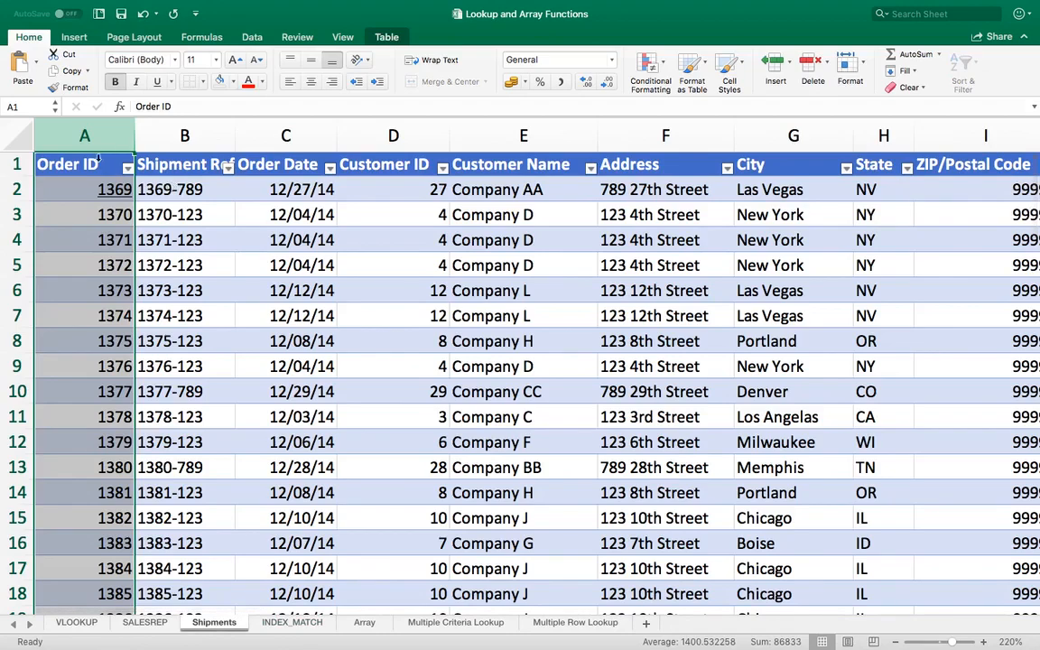
pyautogui.click(67, 168)
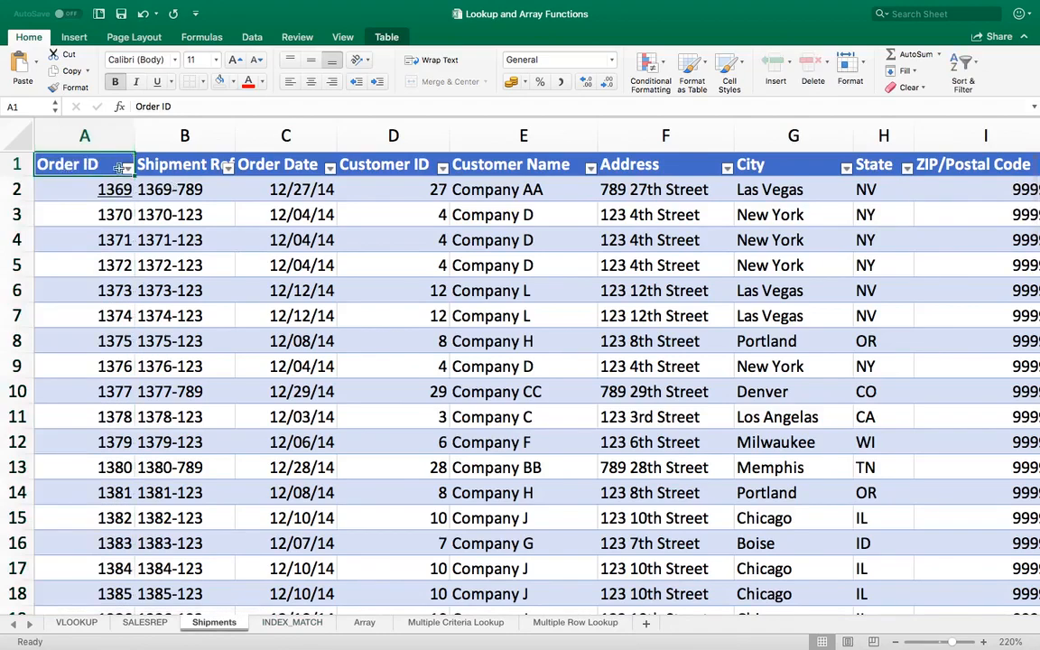
pyautogui.click(187, 164)
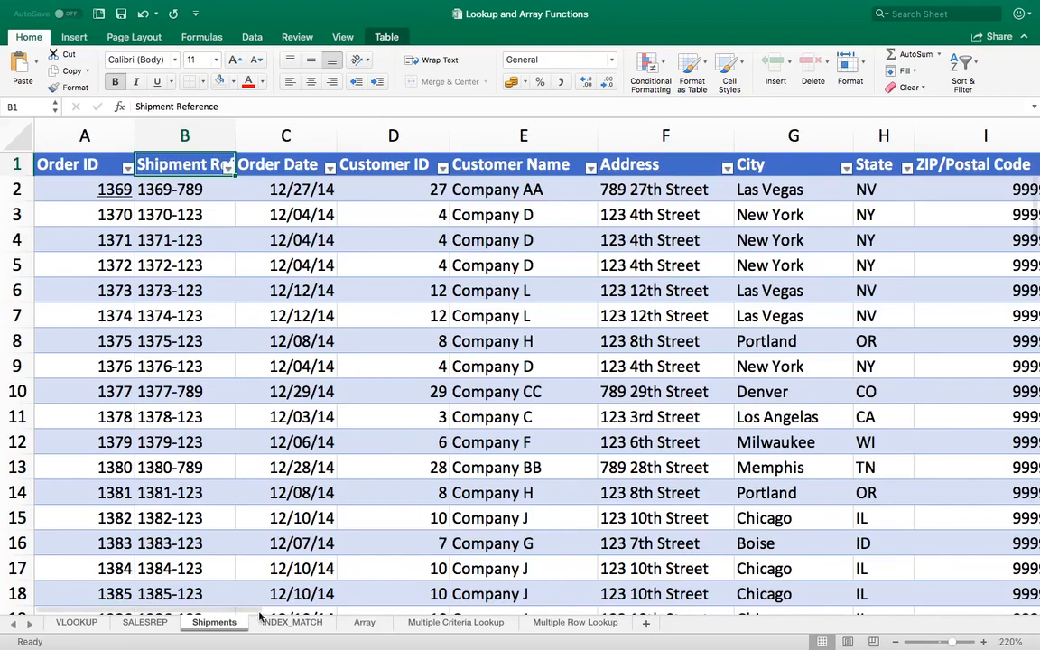
pyautogui.click(290, 623)
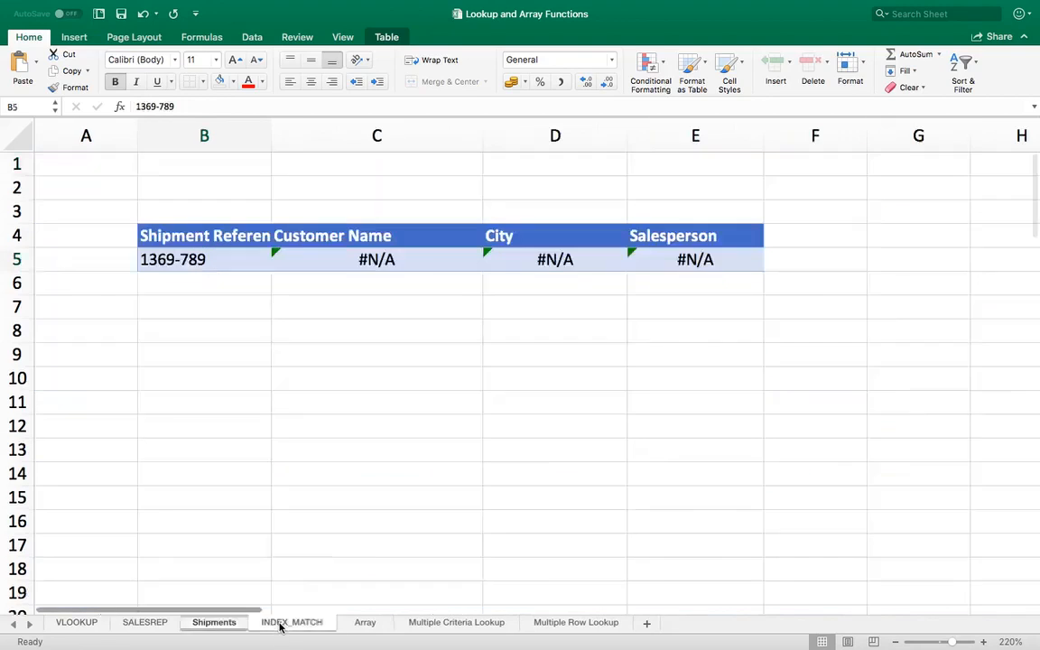
pyautogui.click(369, 260)
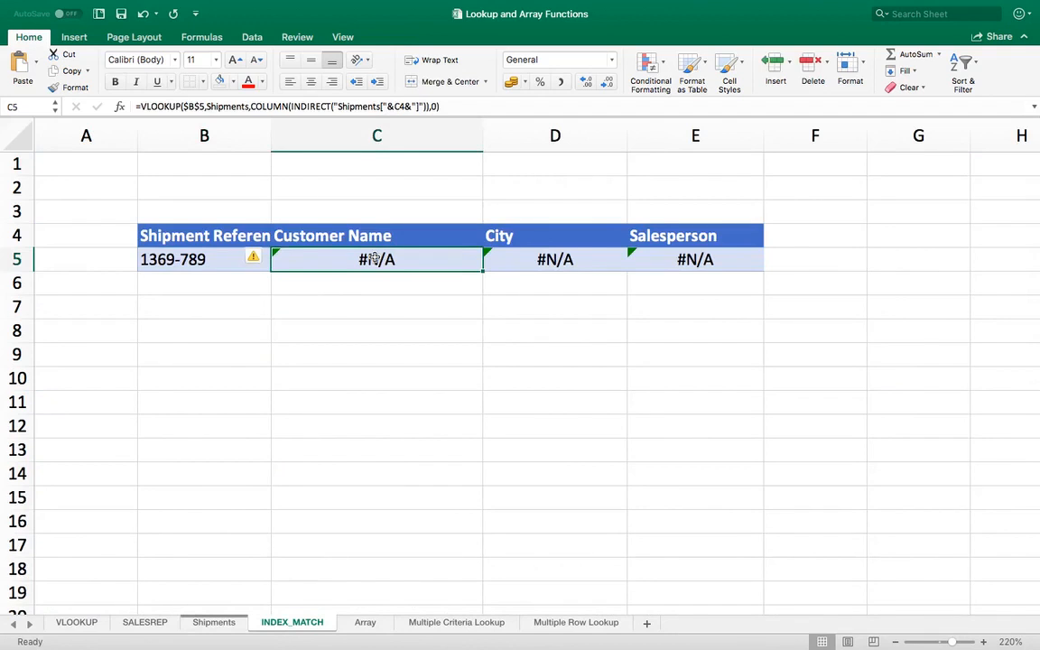
# Inspect the table array argument of the Customer Name VLOOKUP in C5.
pyautogui.doubleClick(374, 259)
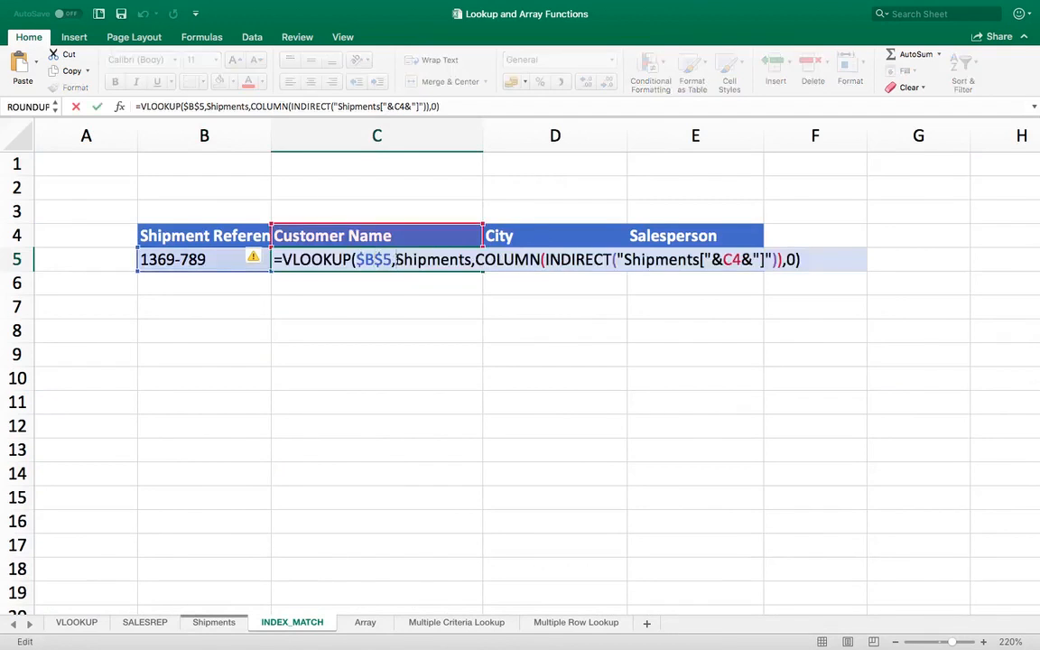
pyautogui.moveTo(394, 260); pyautogui.dragTo(472, 262)
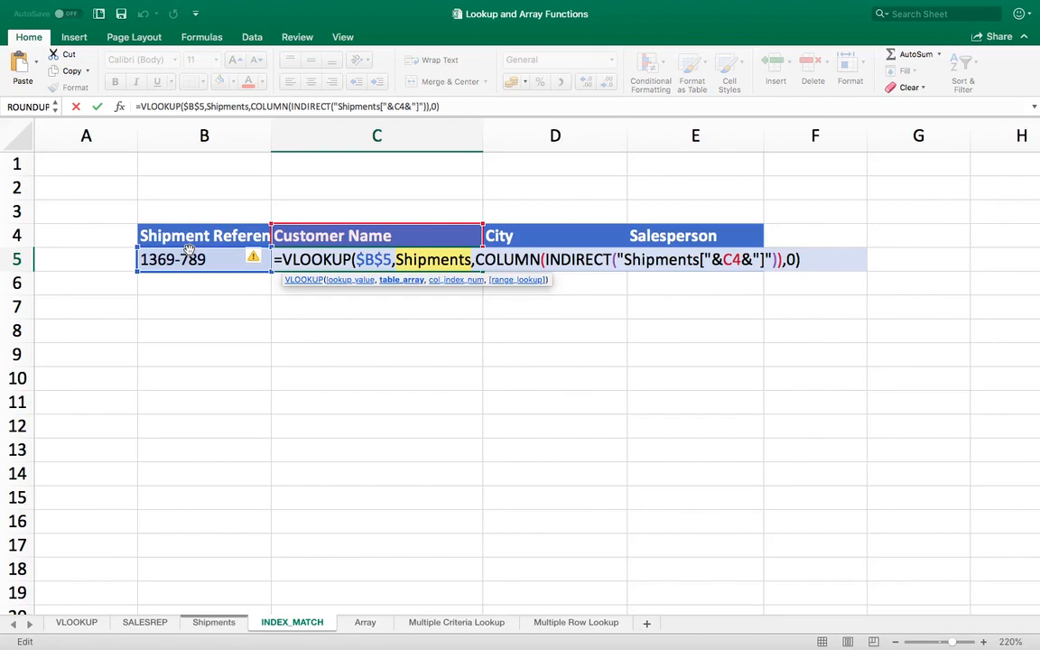
pyautogui.hotkey('ctrl', 'Return')
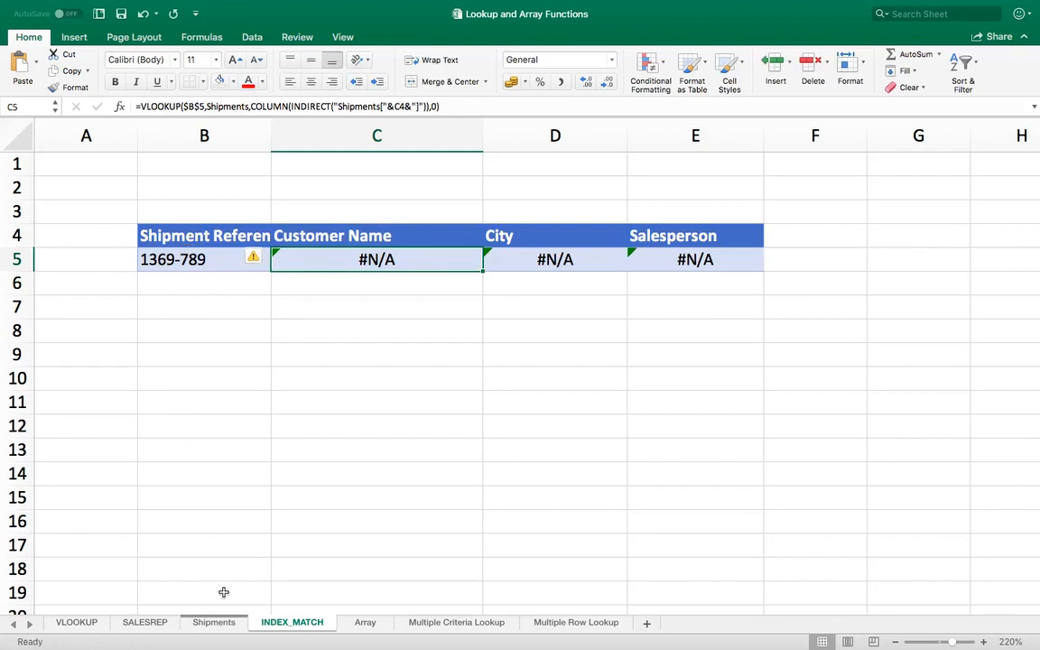
# Change the lookup header in B4 of INDEX_MATCH to Order ID.
pyautogui.click(205, 244)
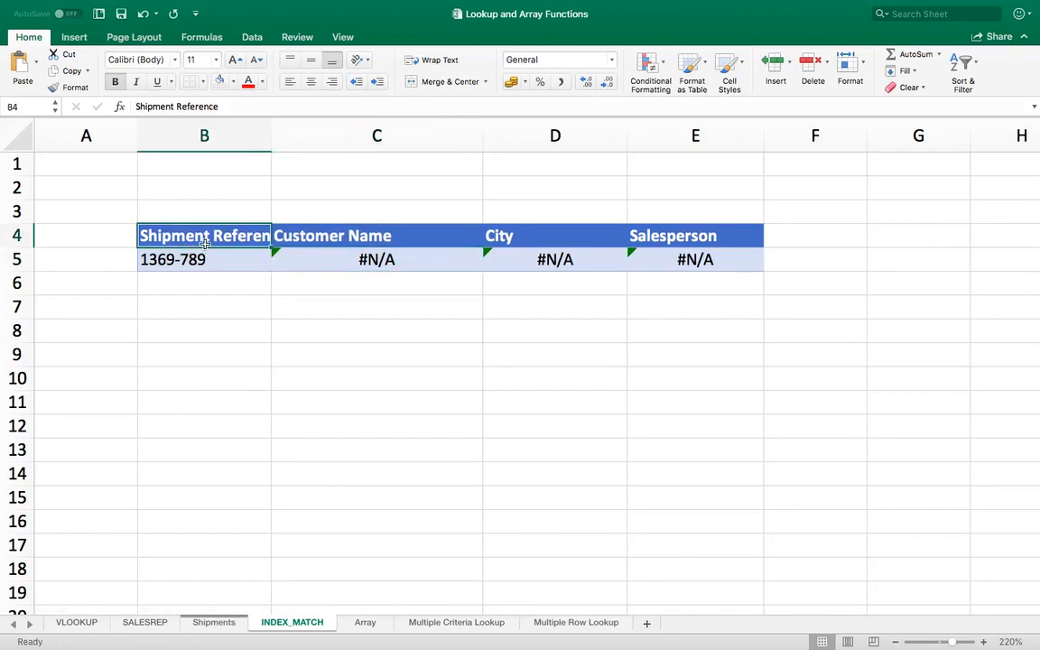
pyautogui.write('Oder')
pyautogui.press('BackSpace')
pyautogui.press('BackSpace')
pyautogui.press('BackSpace')
pyautogui.write('r')
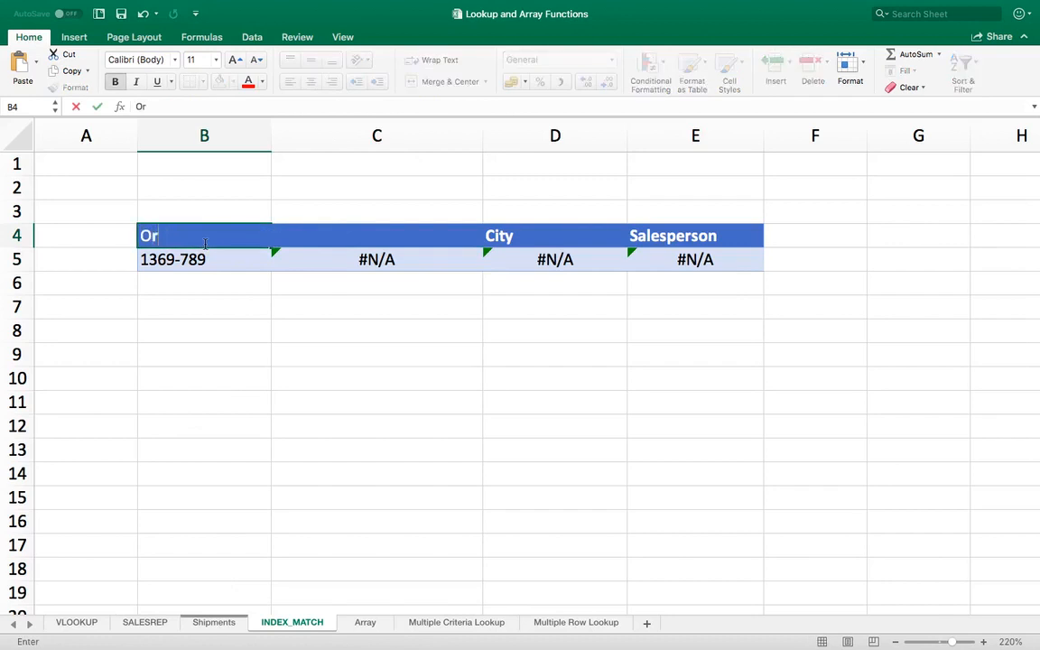
pyautogui.write('der ID')
pyautogui.press('Return')
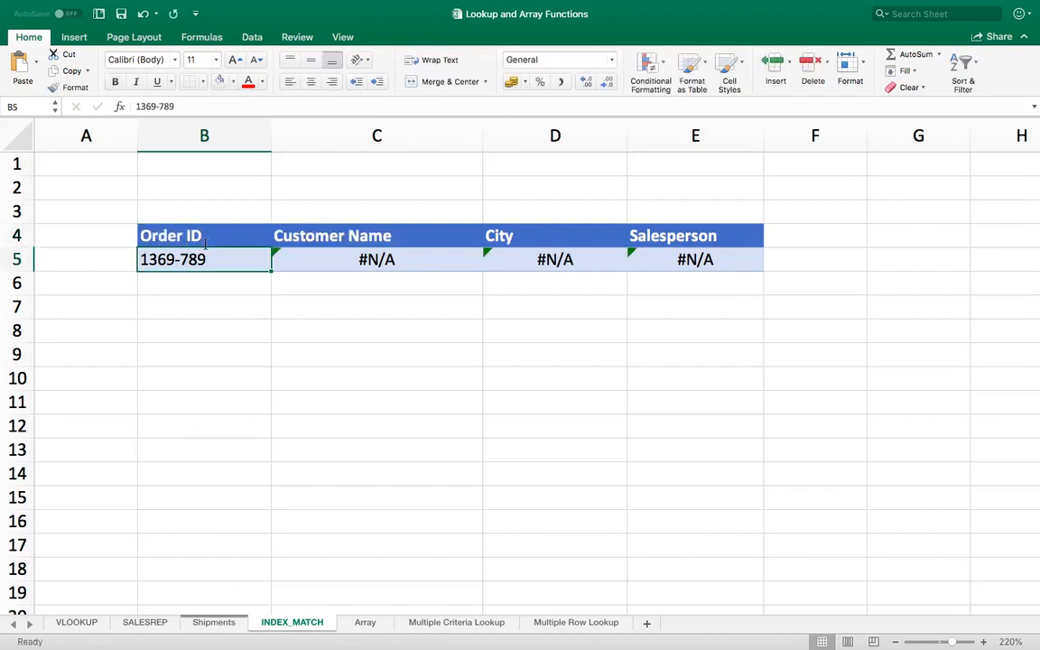
# Replace the Shipment Reference in B5 with the order ID of the first record on the Shipments sheet.
pyautogui.write('1369')
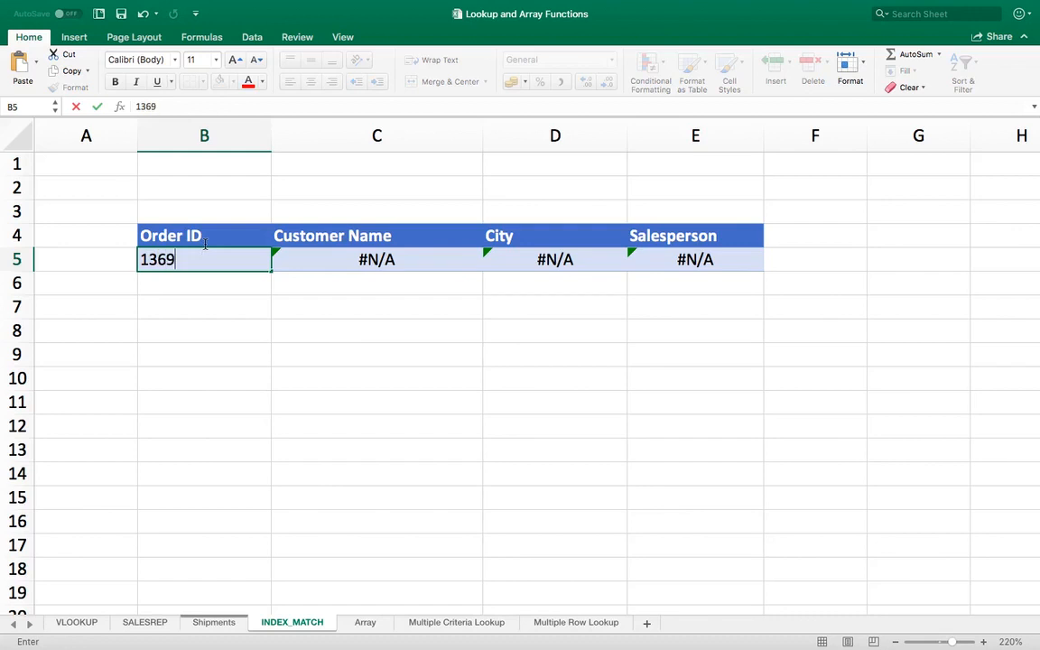
pyautogui.press('Return')
pyautogui.press('Up')
pyautogui.press('Right')
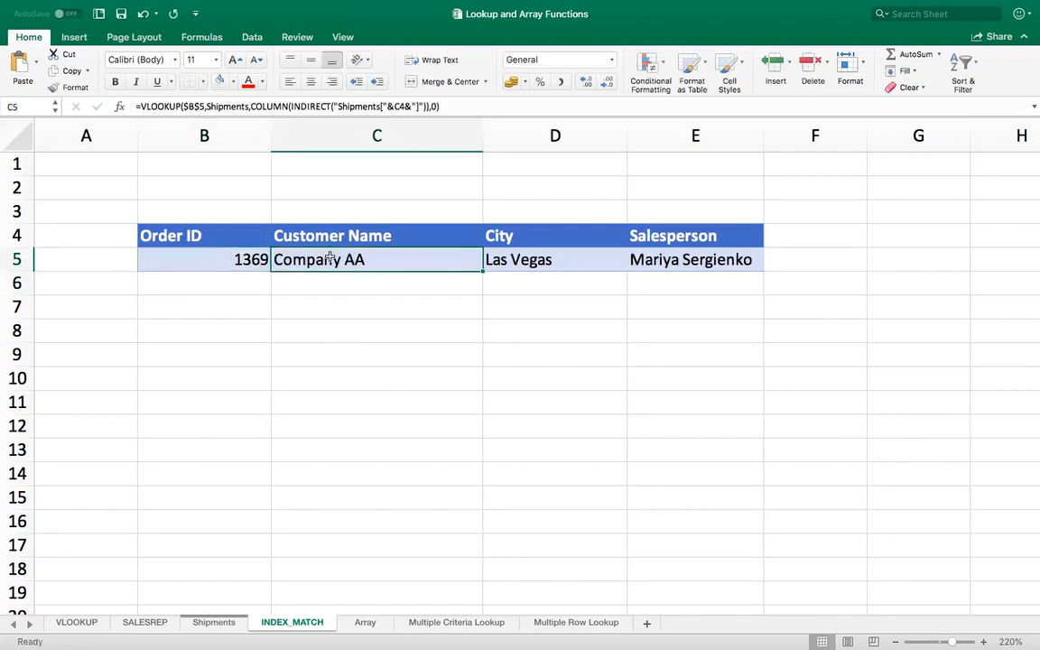
# Review the VLOOKUP formula in C5 against the column order of the Shipments sheet with Order ID as the lookup field.
pyautogui.doubleClick(374, 258)
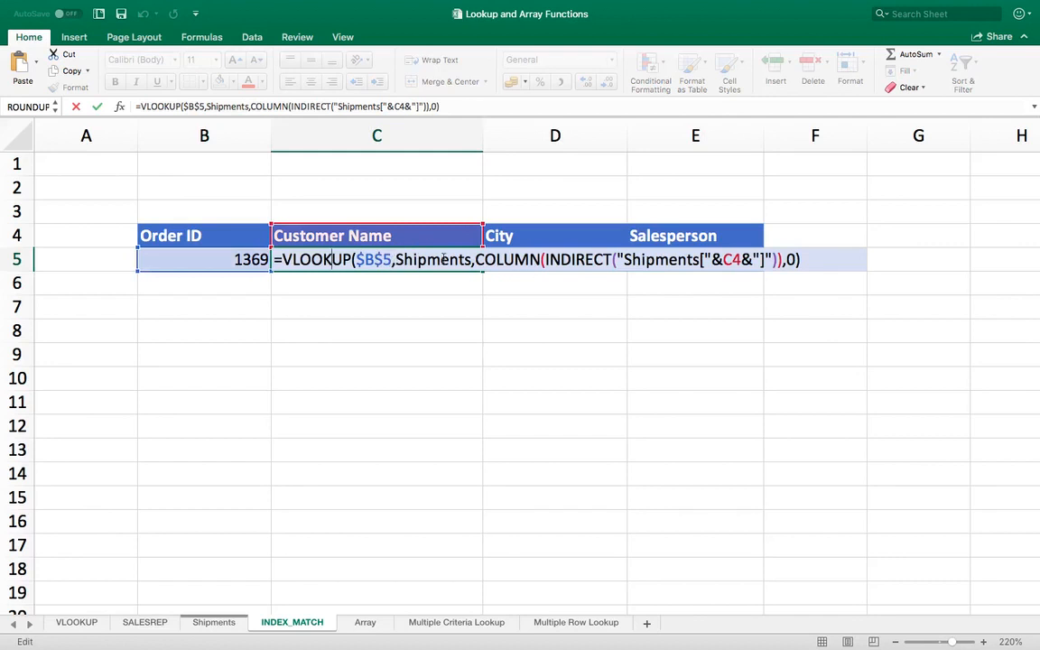
pyautogui.press('Escape')
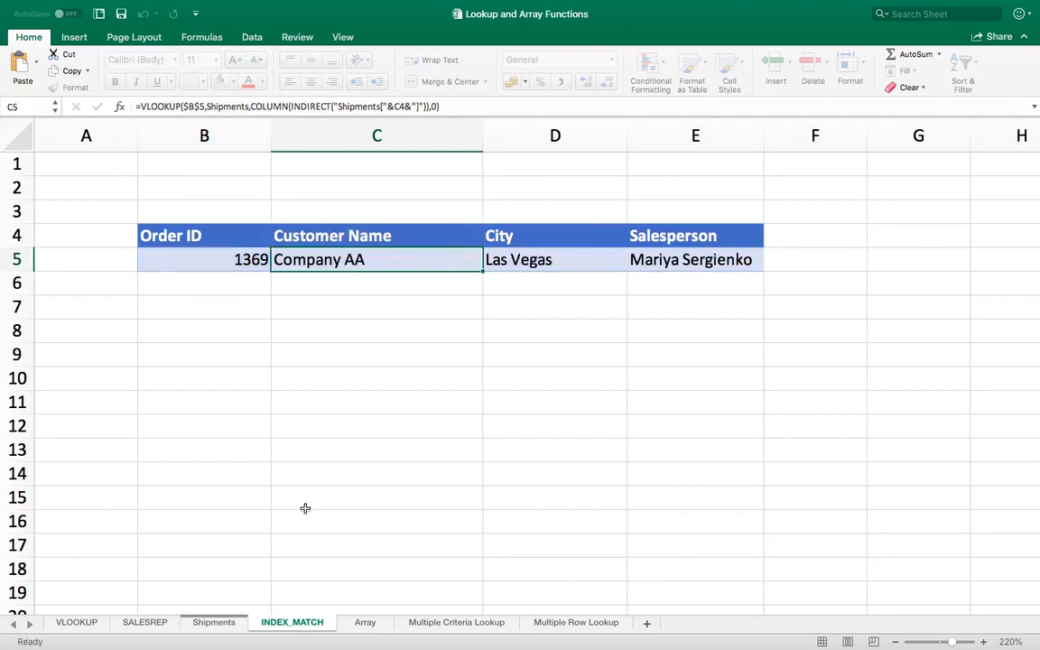
pyautogui.click(213, 622)
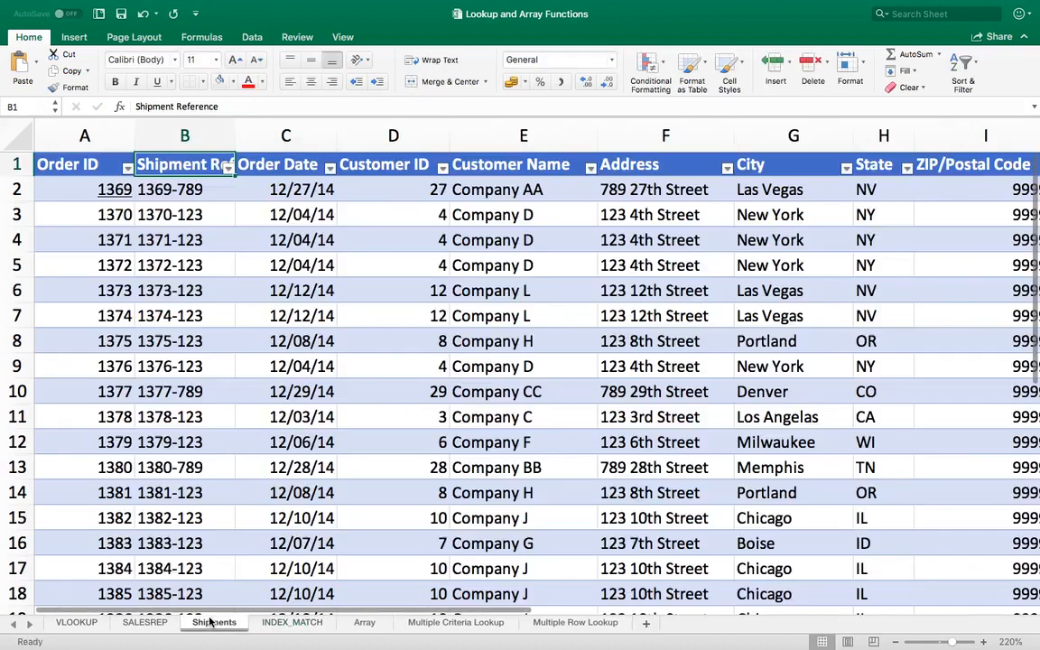
pyautogui.click(291, 622)
pyautogui.click(376, 280)
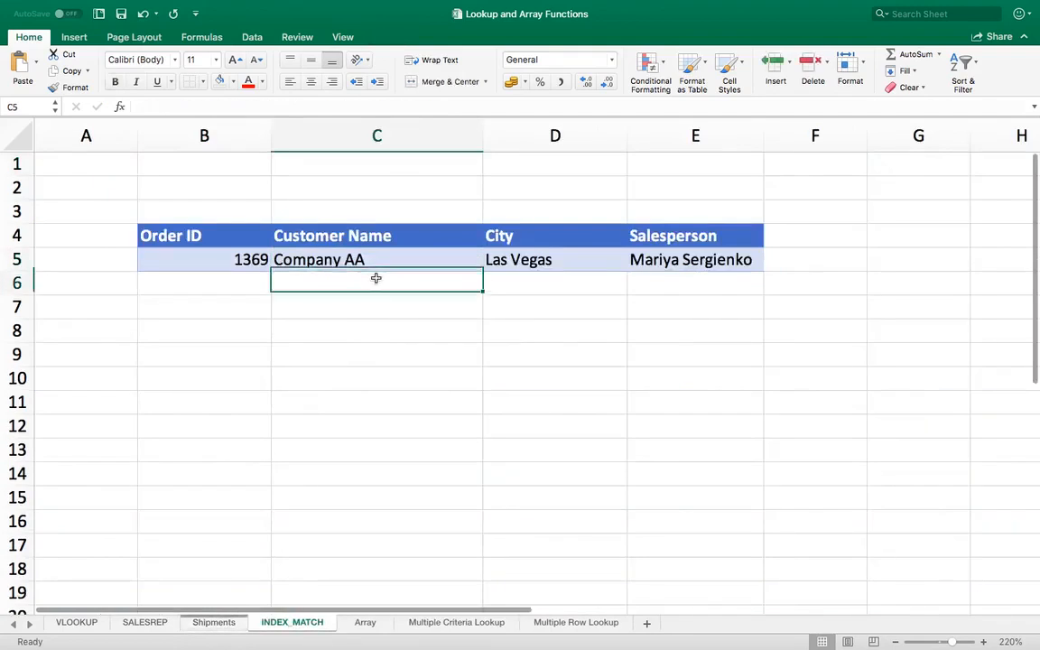
pyautogui.click(357, 259)
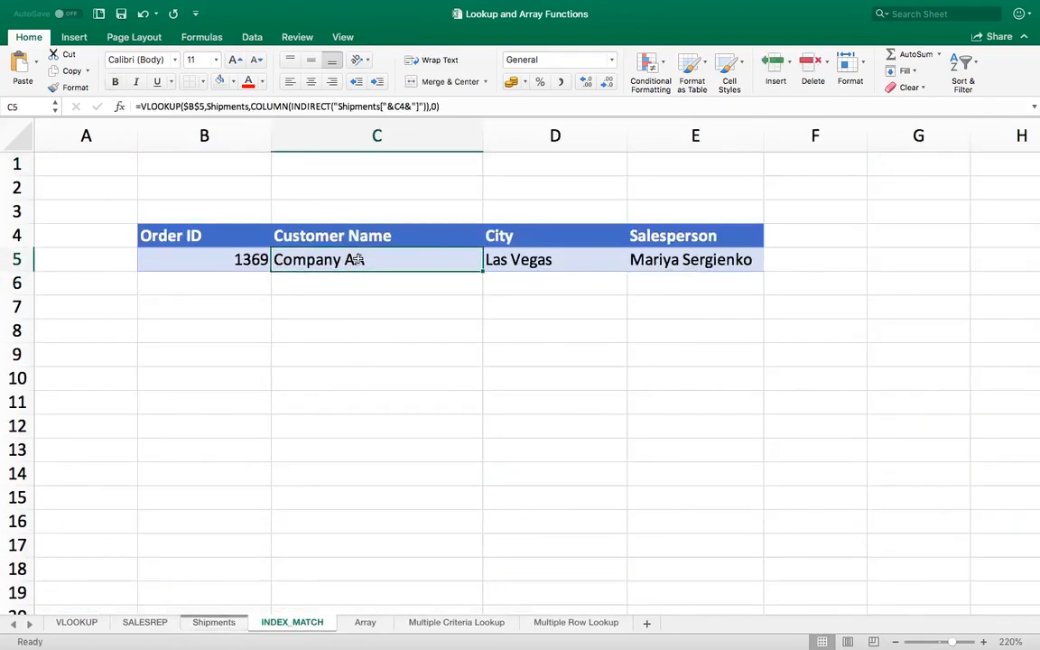